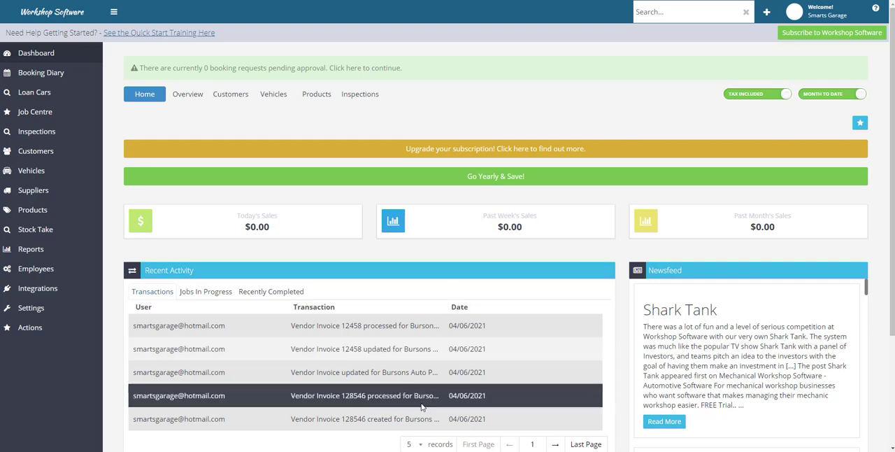
pyautogui.click(388, 449)
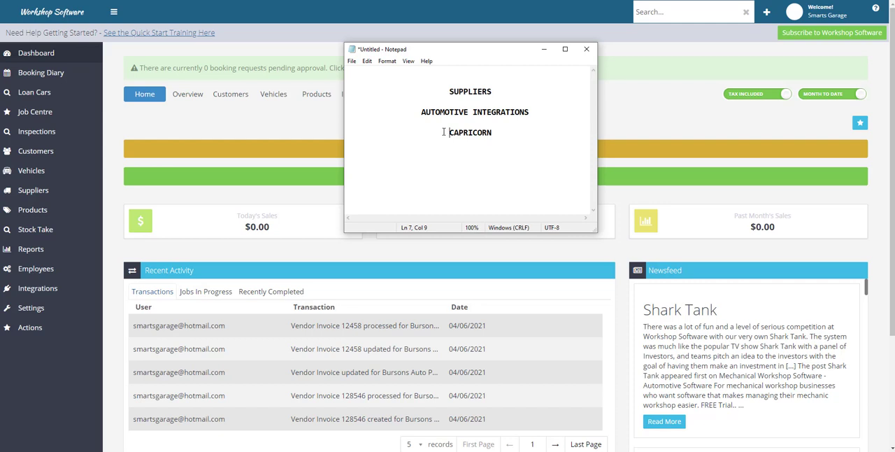
pyautogui.click(544, 49)
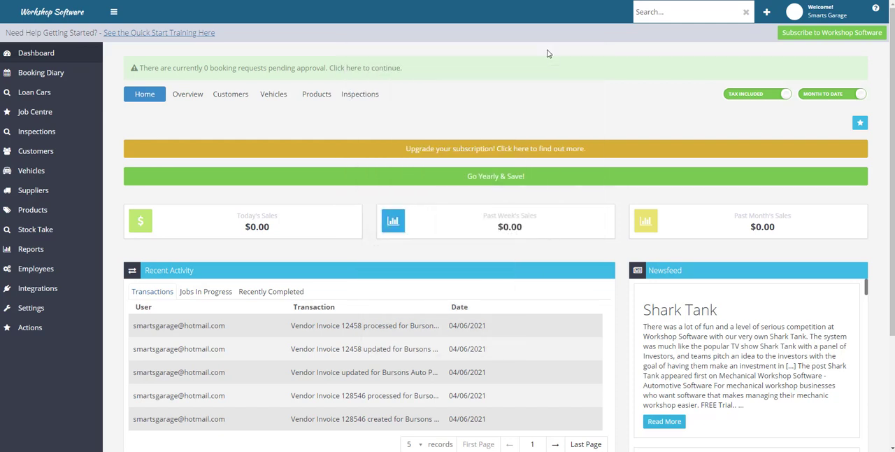
# Step: Start a new supplier record with the company name Mainline Exhaust Systems
pyautogui.click(38, 195)
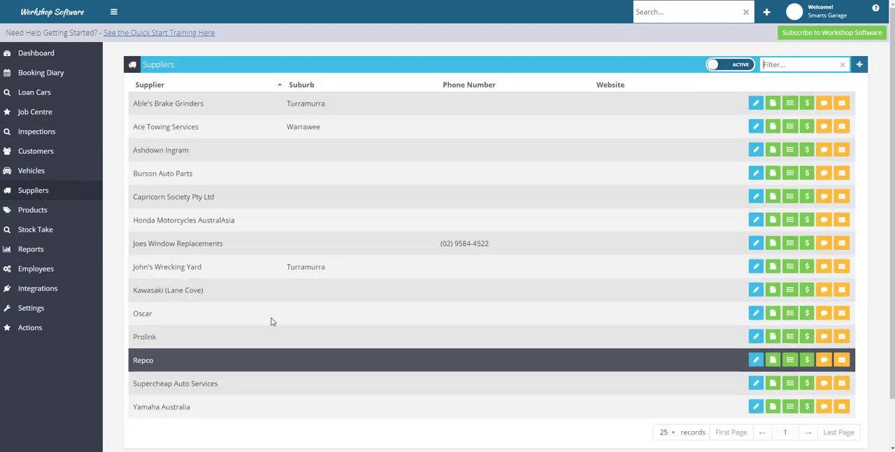
pyautogui.click(859, 65)
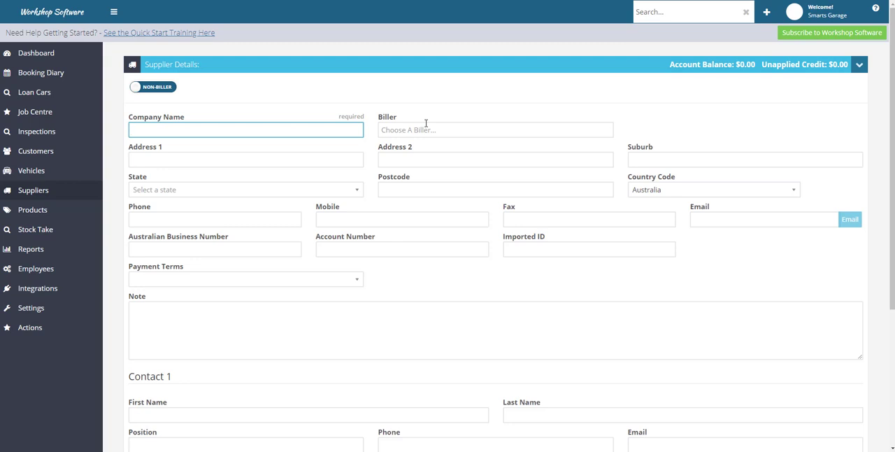
pyautogui.write('Mainline Exg')
pyautogui.press('BackSpace')
pyautogui.write('haust S')
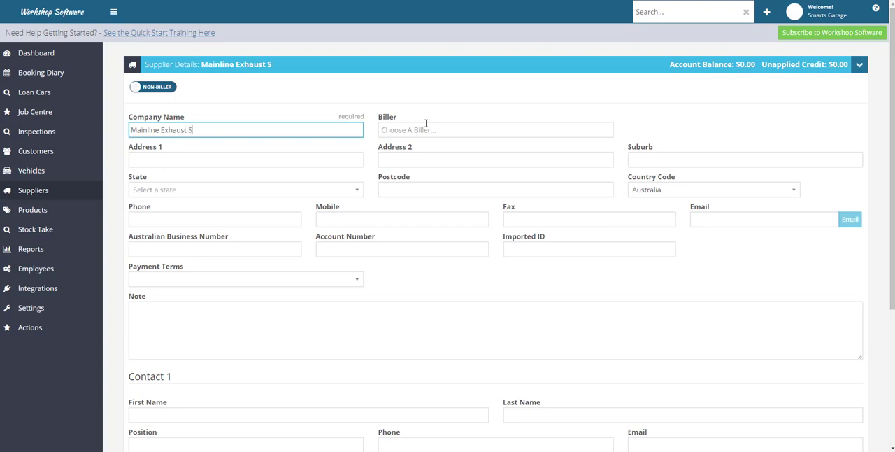
pyautogui.write('y')
pyautogui.press('BackSpace')
pyautogui.write('ystems')
# Step: Set the new supplier's payment terms to 30 Days
pyautogui.click(212, 174)
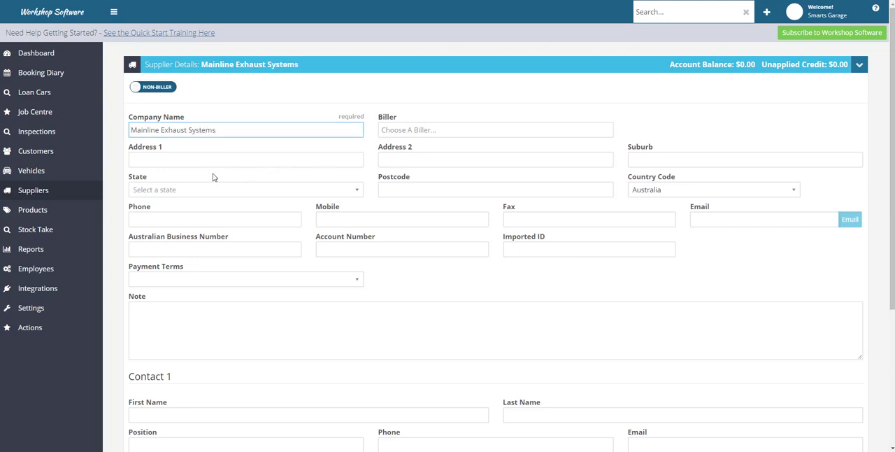
pyautogui.click(307, 158)
pyautogui.click(426, 158)
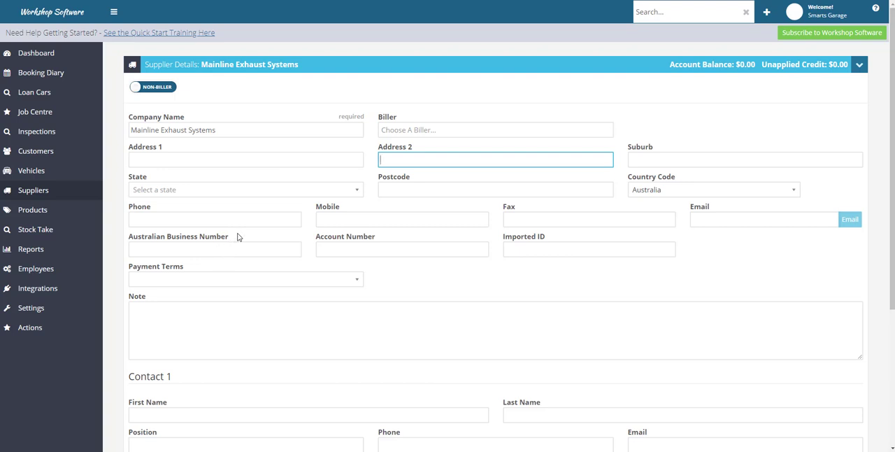
pyautogui.click(162, 281)
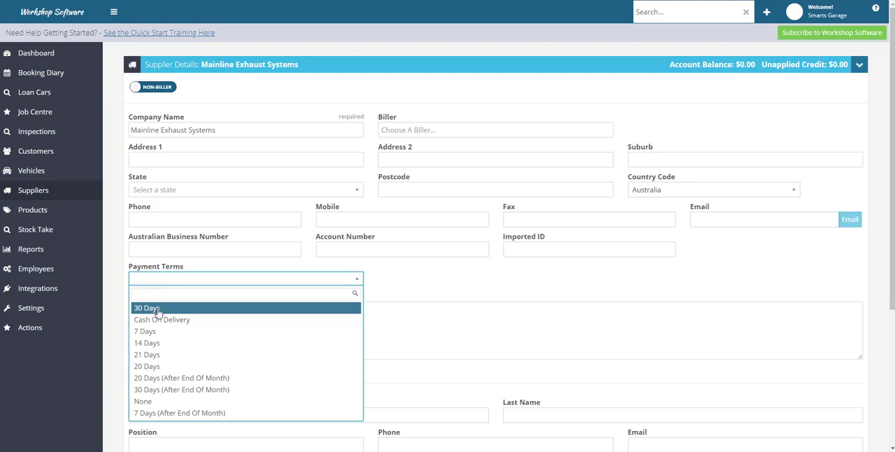
pyautogui.click(155, 309)
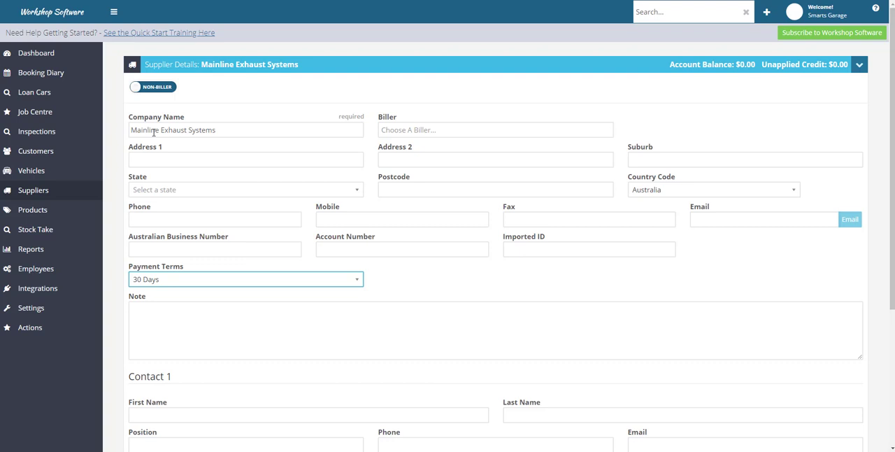
# Step: Enter the supplier's phone number and save the new supplier record
pyautogui.click(151, 221)
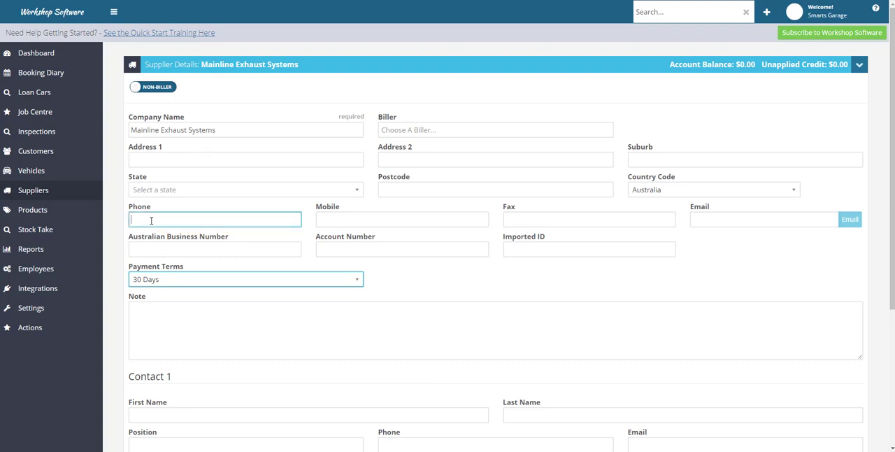
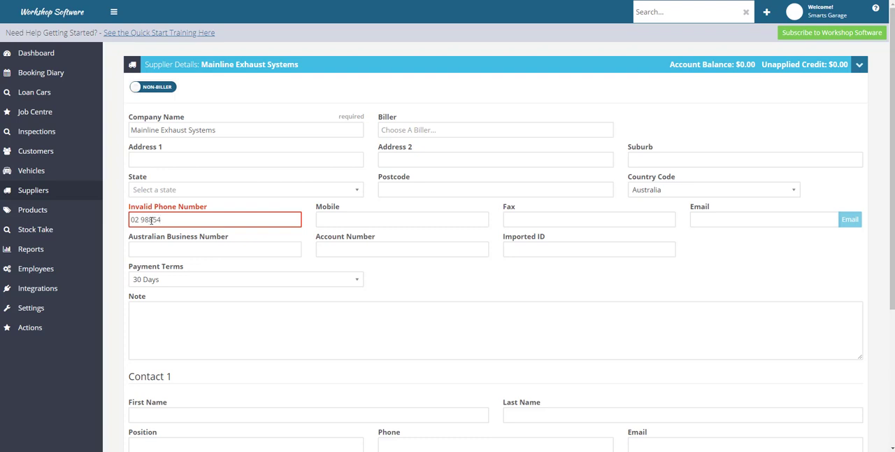
pyautogui.click(142, 218)
pyautogui.press('BackSpace')
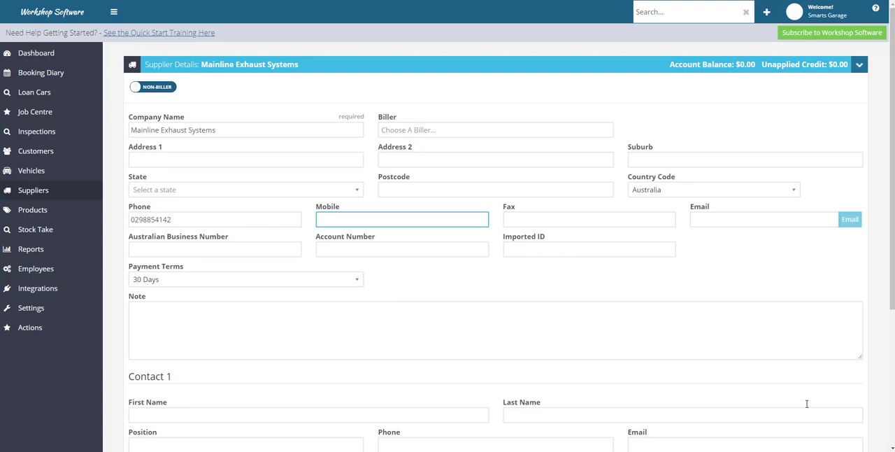
pyautogui.scroll(-3, 781, 382)
pyautogui.click(852, 399)
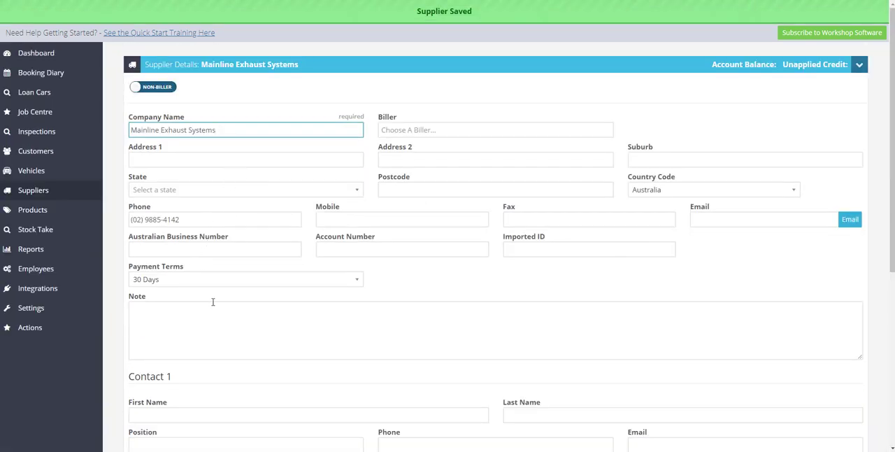
# Step: Review the Contact 1 and Contact 2 fields of Mainline Exhaust Systems and save the record again
pyautogui.scroll(-2, 282, 316)
pyautogui.scroll(-2, 283, 317)
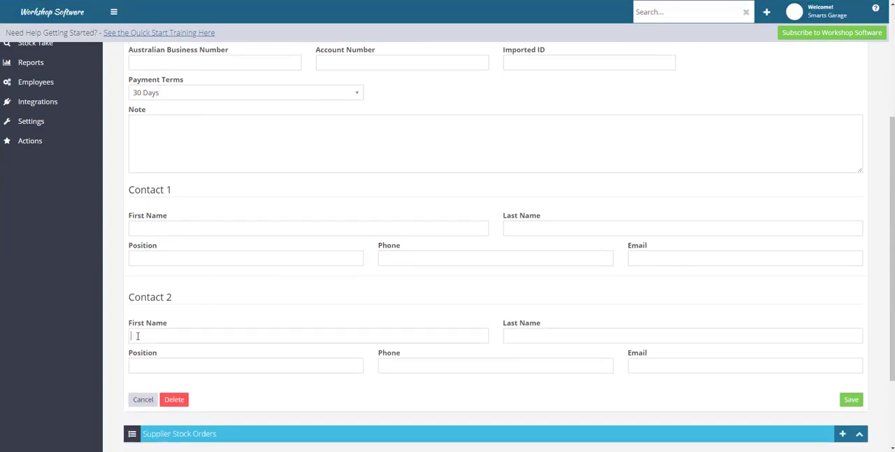
pyautogui.click(172, 365)
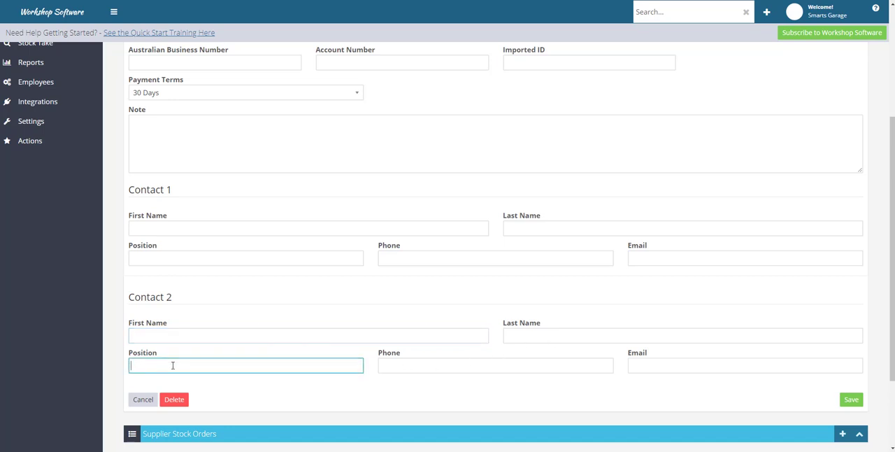
pyautogui.click(671, 367)
pyautogui.click(147, 226)
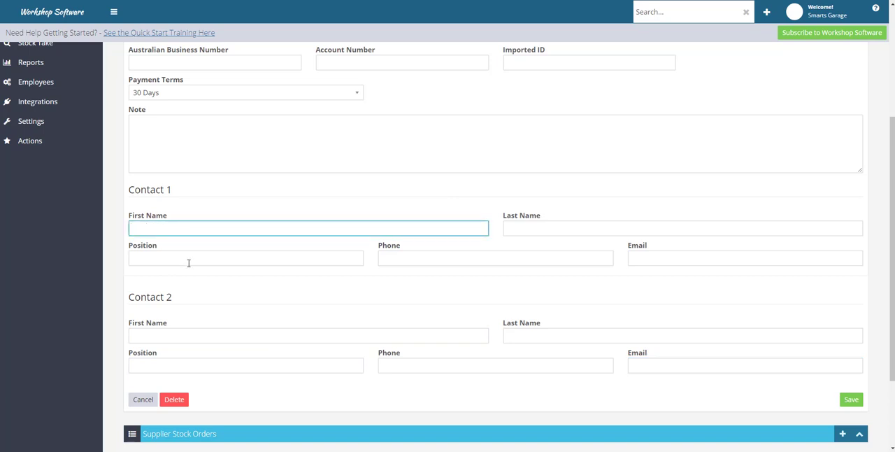
pyautogui.click(176, 258)
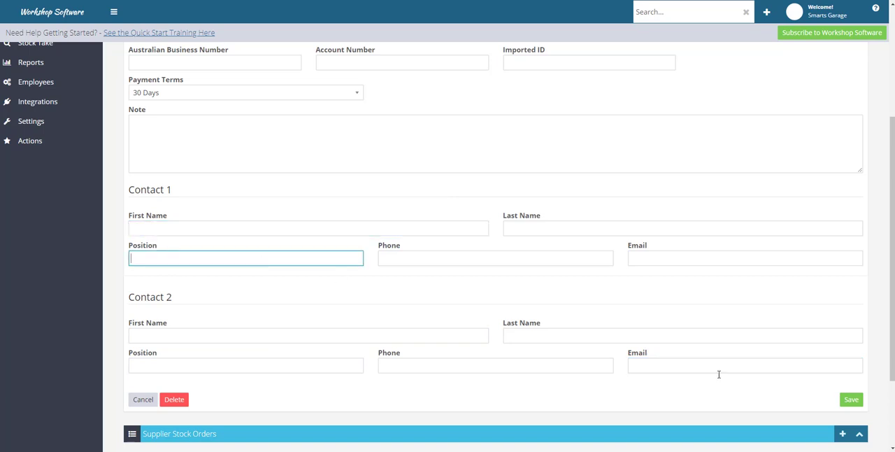
pyautogui.click(853, 401)
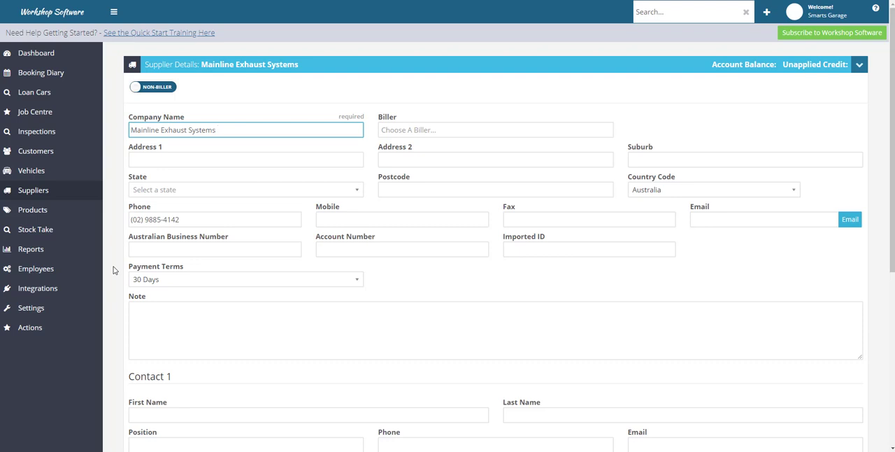
# Step: Examine the biller setting of Capricorn Society Pty Ltd and the biller assigned to Burson Auto Parts
pyautogui.click(86, 193)
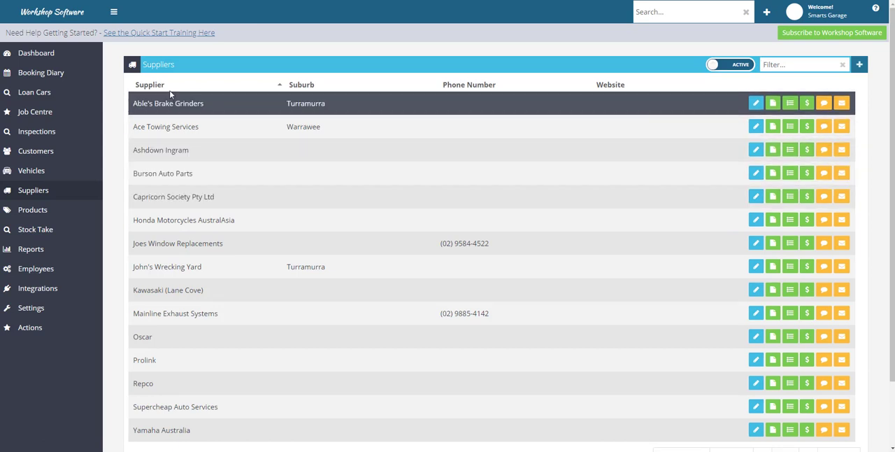
pyautogui.click(755, 196)
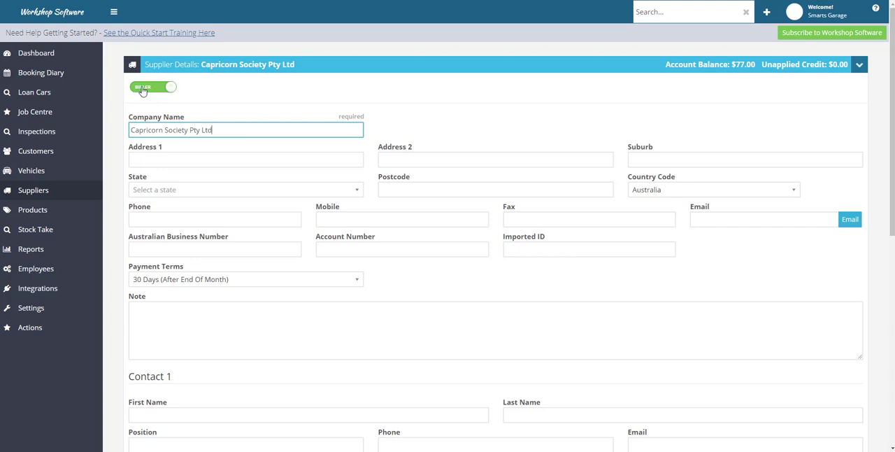
pyautogui.click(56, 191)
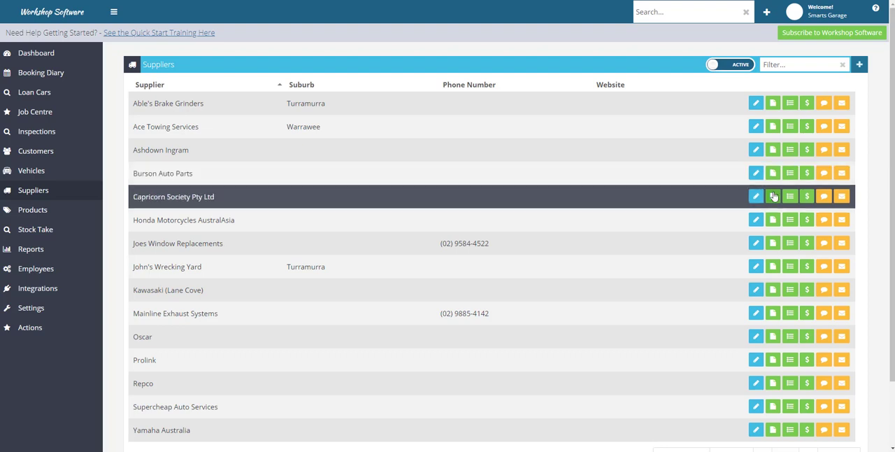
pyautogui.click(756, 173)
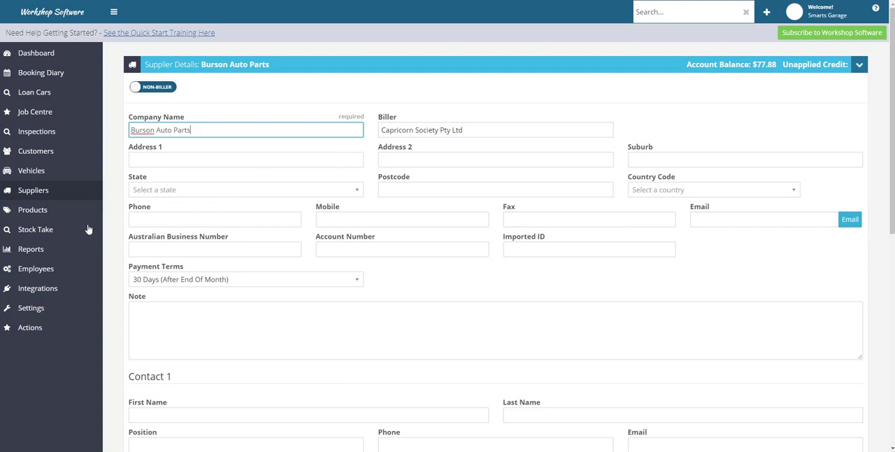
# Step: Reopen the Capricorn Society Pty Ltd supplier record, look over its details and save it as a biller
pyautogui.click(37, 194)
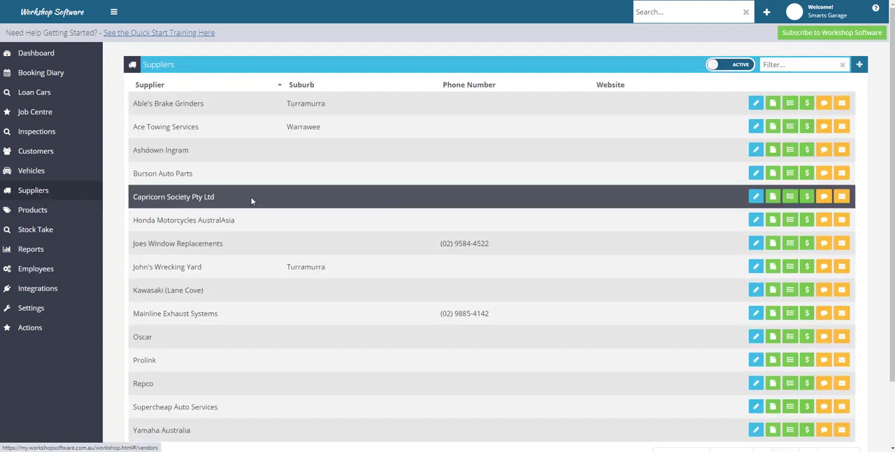
pyautogui.click(754, 197)
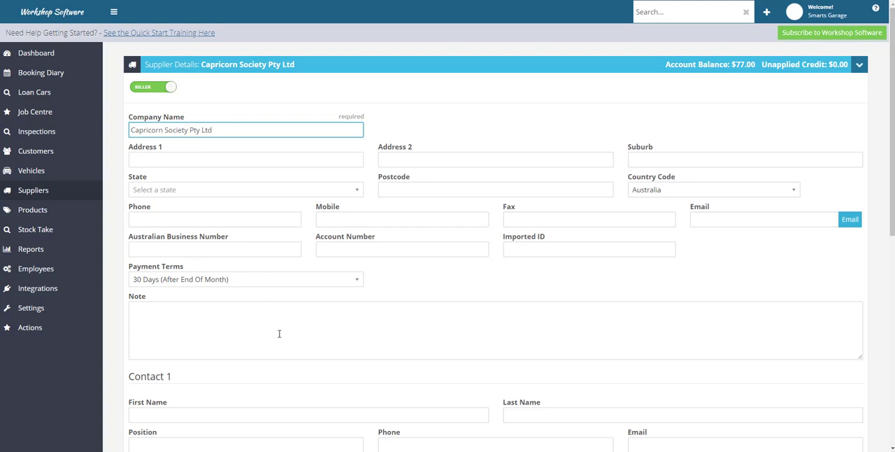
pyautogui.scroll(-4, 279, 334)
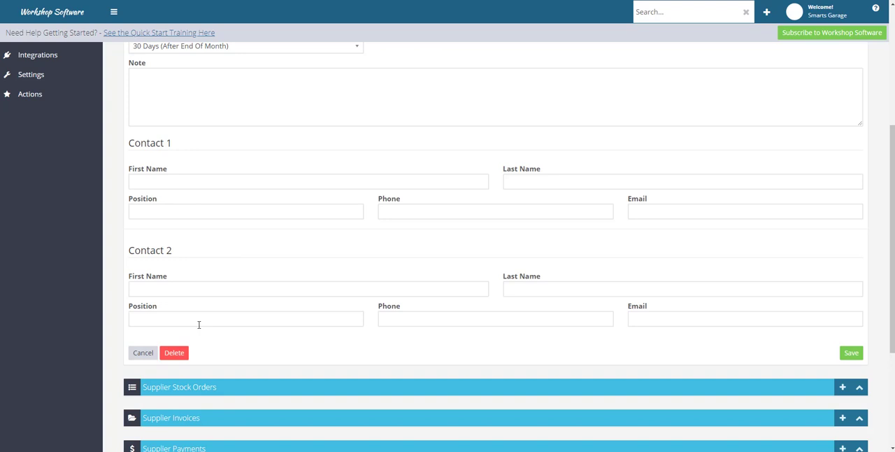
pyautogui.scroll(2, 199, 324)
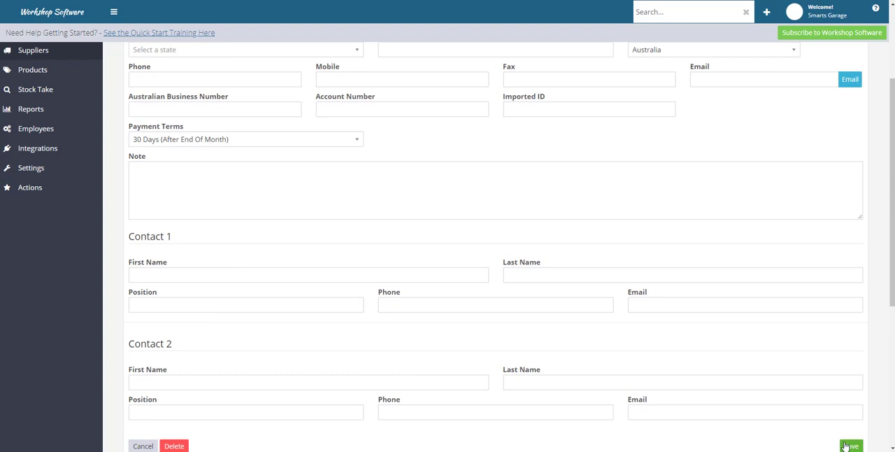
pyautogui.click(850, 445)
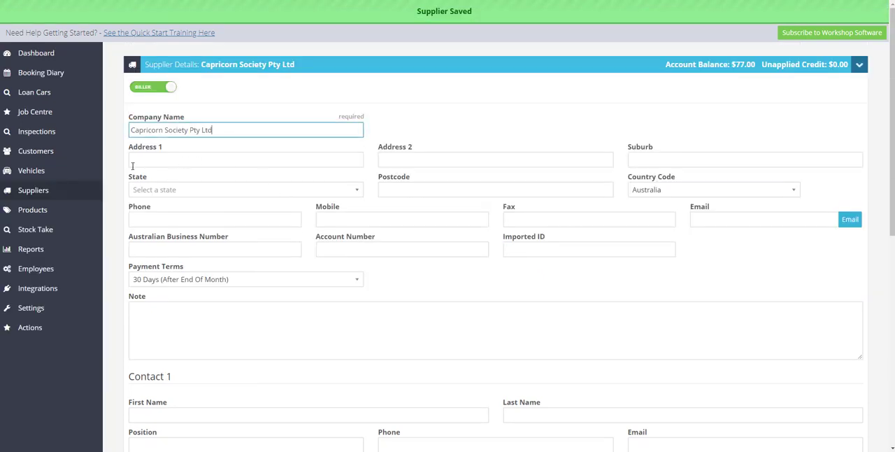
# Step: Assign Capricorn Society Pty Ltd as the biller in the Mainline Exhaust Systems supplier record
pyautogui.click(46, 190)
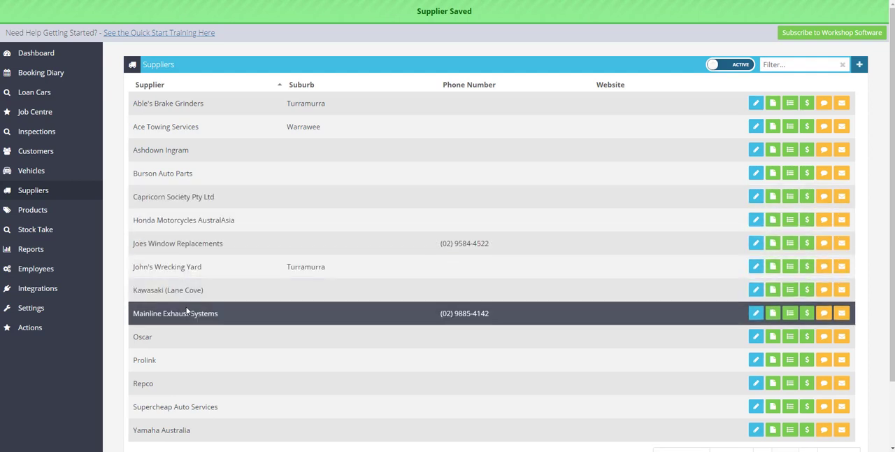
pyautogui.click(755, 312)
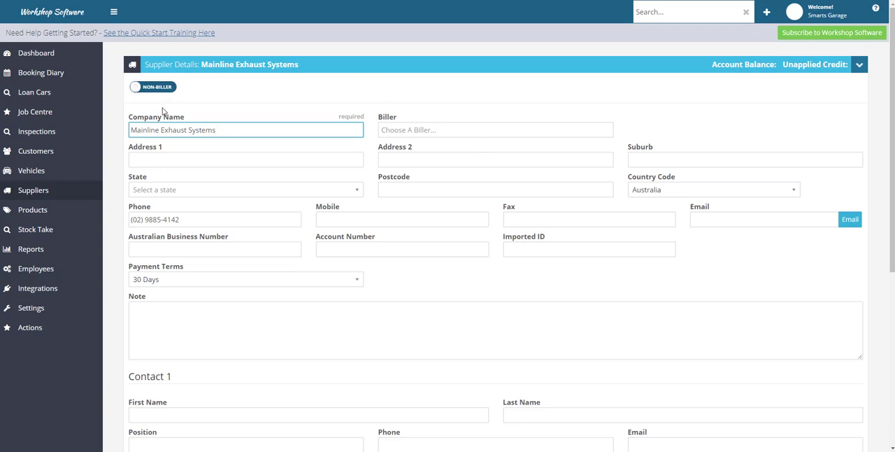
pyautogui.click(421, 130)
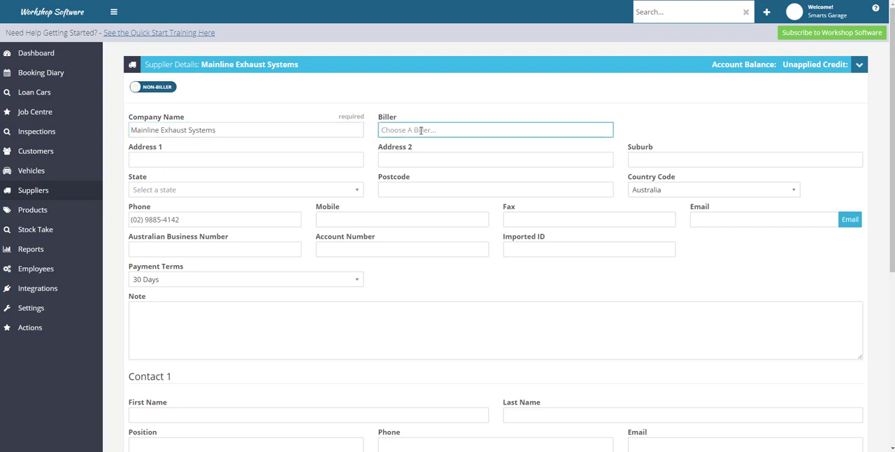
pyautogui.write('cp')
pyautogui.write('apr')
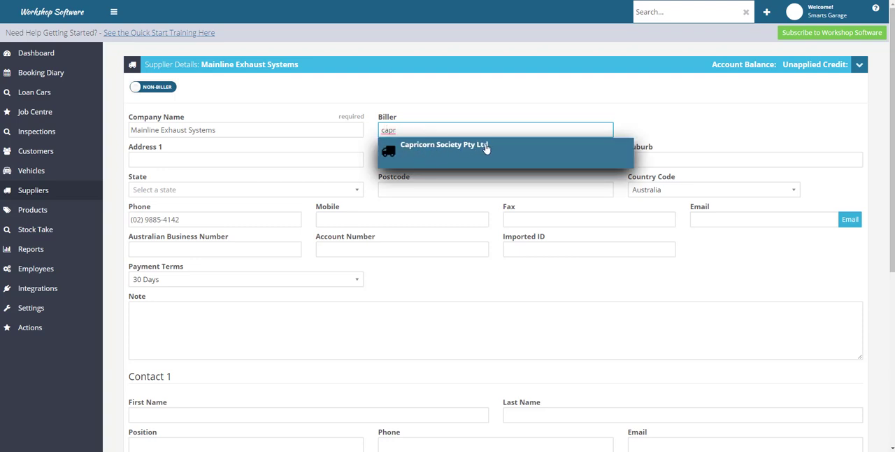
pyautogui.click(451, 158)
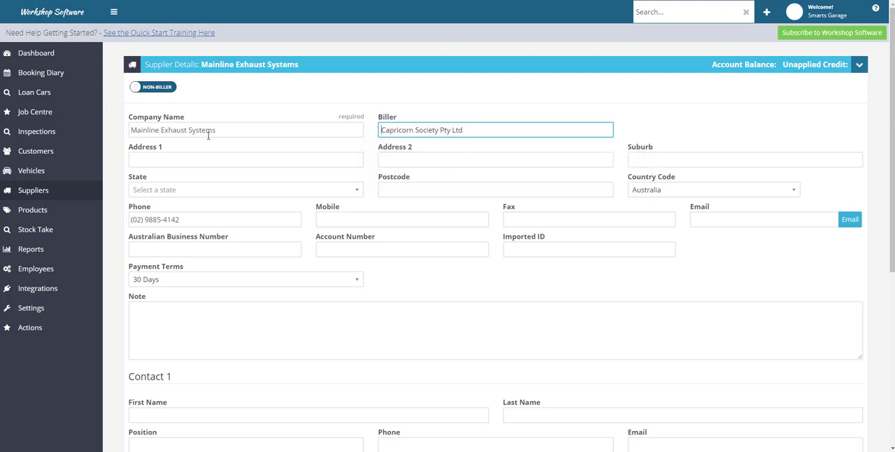
pyautogui.click(186, 130)
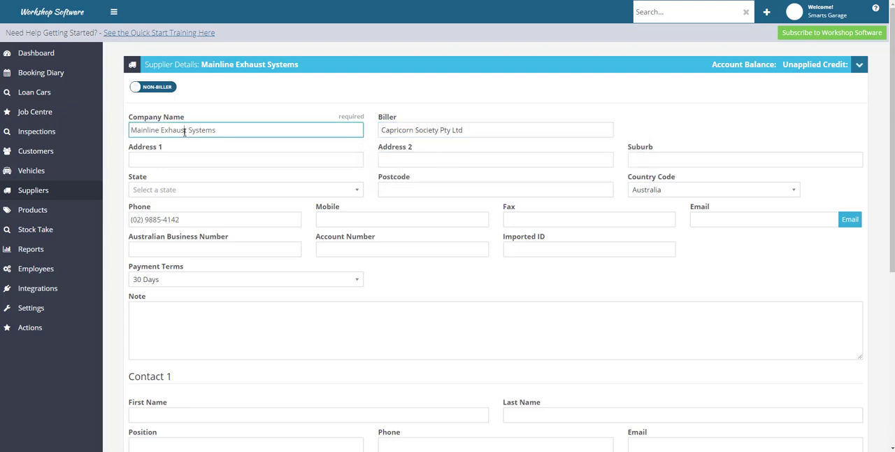
pyautogui.click(417, 132)
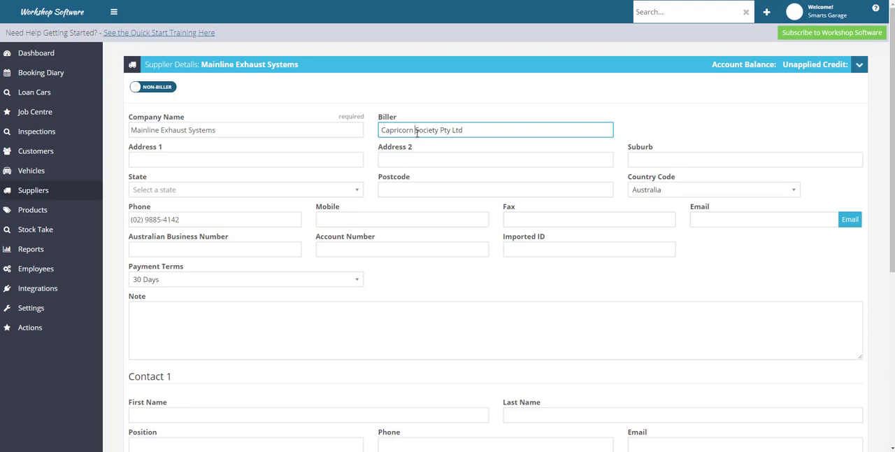
# Step: Set the Mainline Exhaust Systems payment terms to 30 Days (After End Of Month) and save the supplier record
pyautogui.click(168, 280)
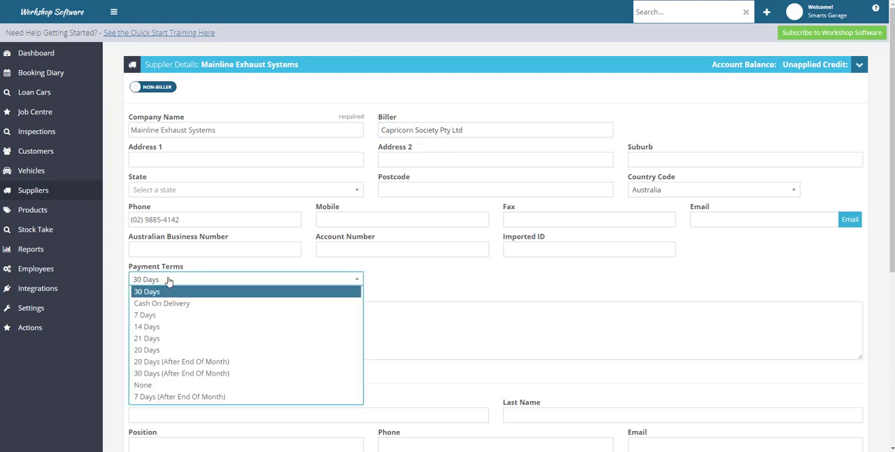
pyautogui.click(168, 373)
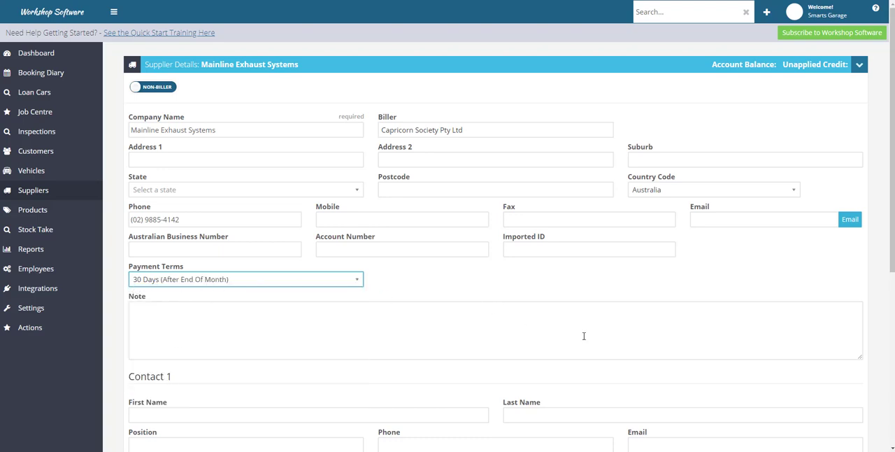
pyautogui.scroll(-2, 583, 333)
pyautogui.click(851, 446)
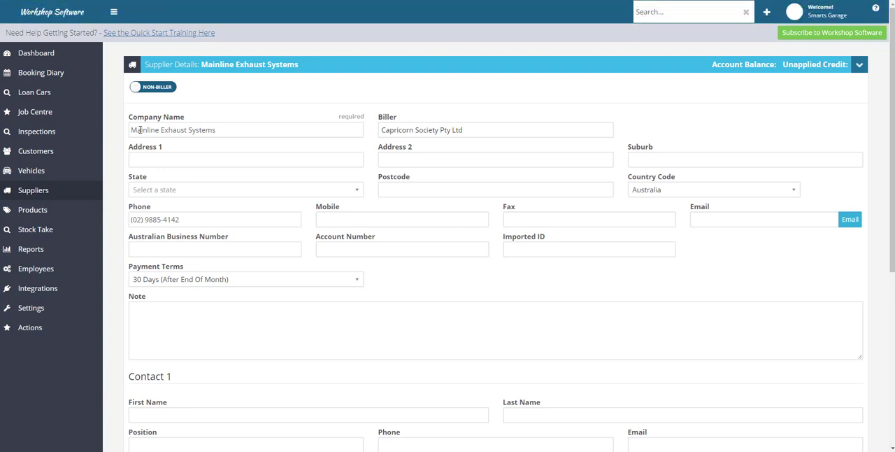
# Step: Create a new supplier invoice for Mainline Exhaust Systems with the reference 321654
pyautogui.click(767, 12)
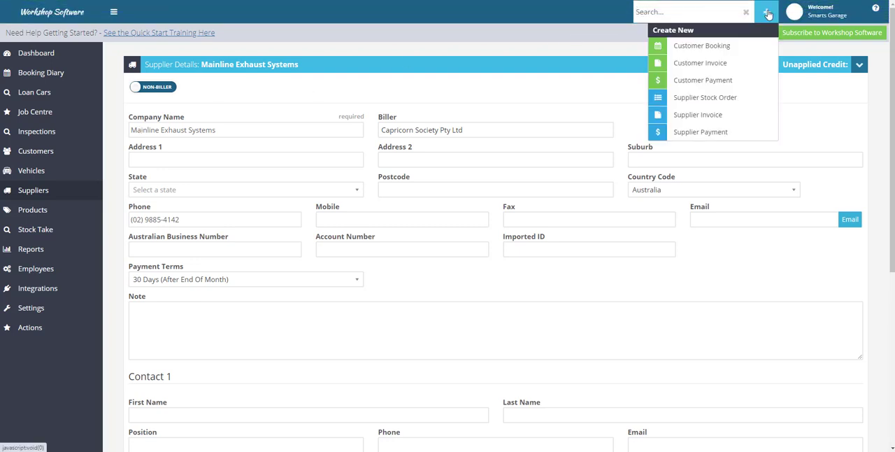
pyautogui.click(699, 115)
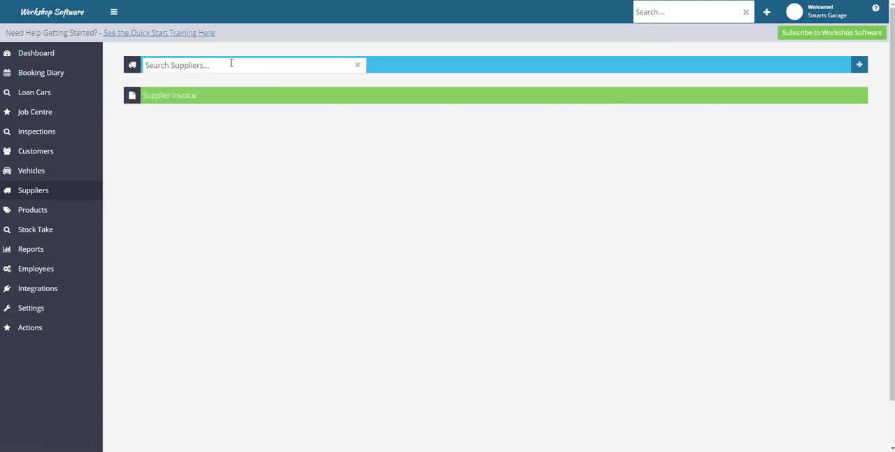
pyautogui.write('main')
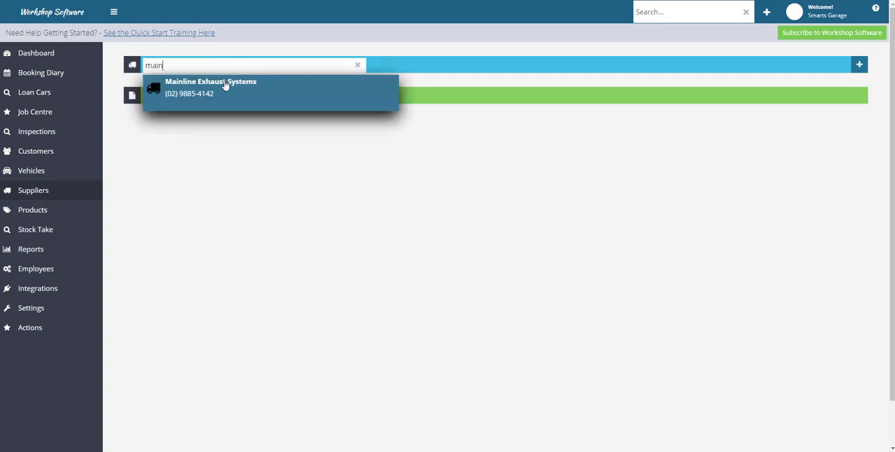
pyautogui.click(225, 84)
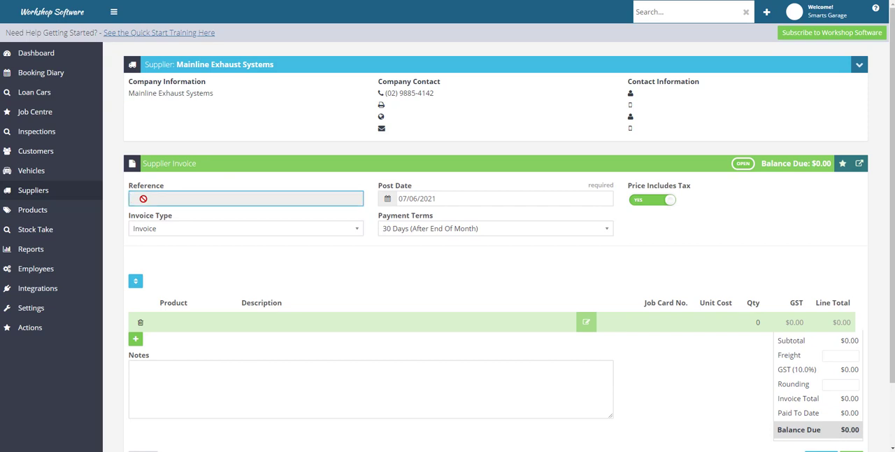
pyautogui.write('32054')
# Step: Switch the supplier invoice's type to Credit and return it to Invoice
pyautogui.click(182, 232)
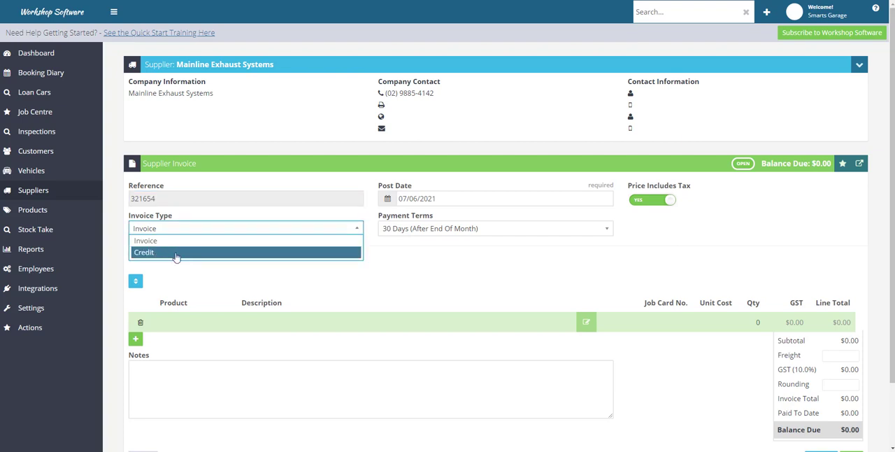
pyautogui.click(176, 256)
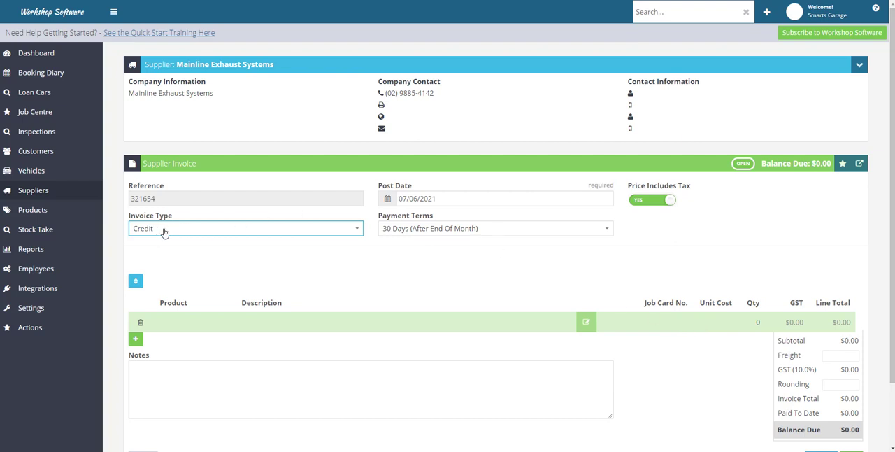
pyautogui.click(217, 233)
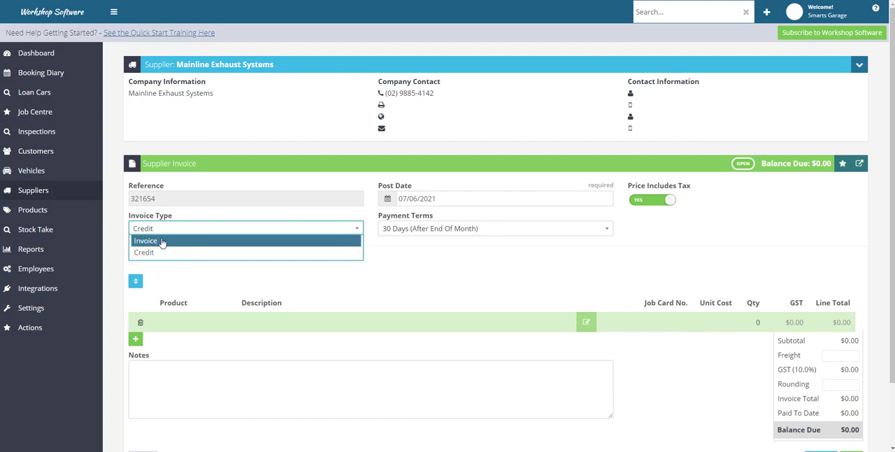
pyautogui.click(160, 242)
pyautogui.click(170, 326)
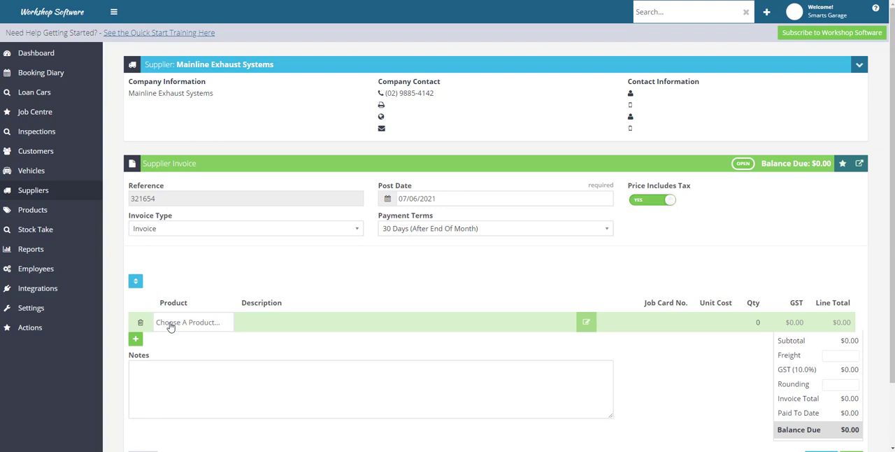
pyautogui.write('675')
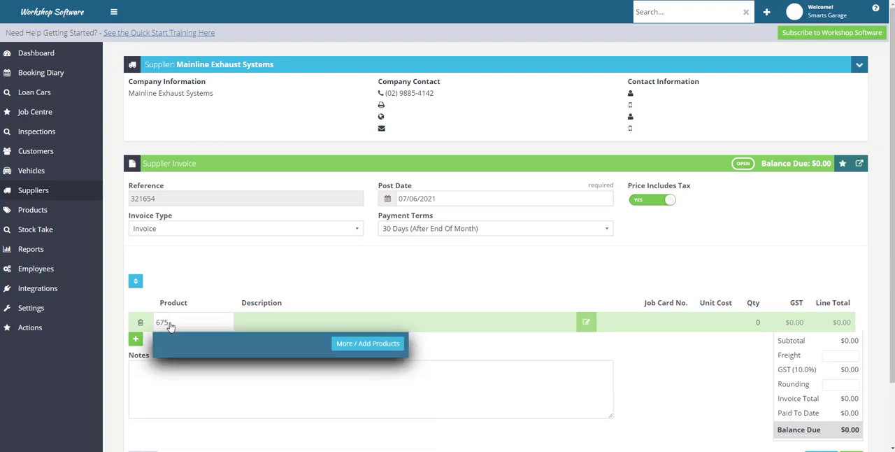
pyautogui.write('cdc')
pyautogui.click(250, 329)
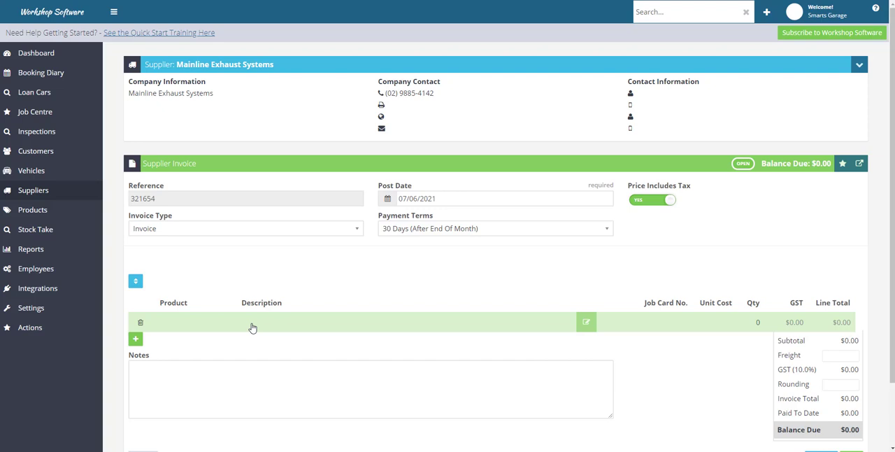
# Step: Enter product code 897CDC on the first invoice line and start creating it as a new product
pyautogui.click(200, 322)
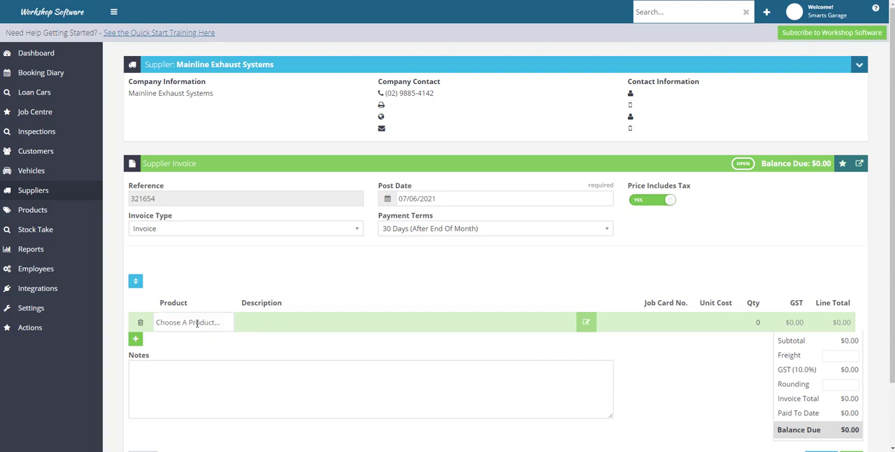
pyautogui.write('897cdc')
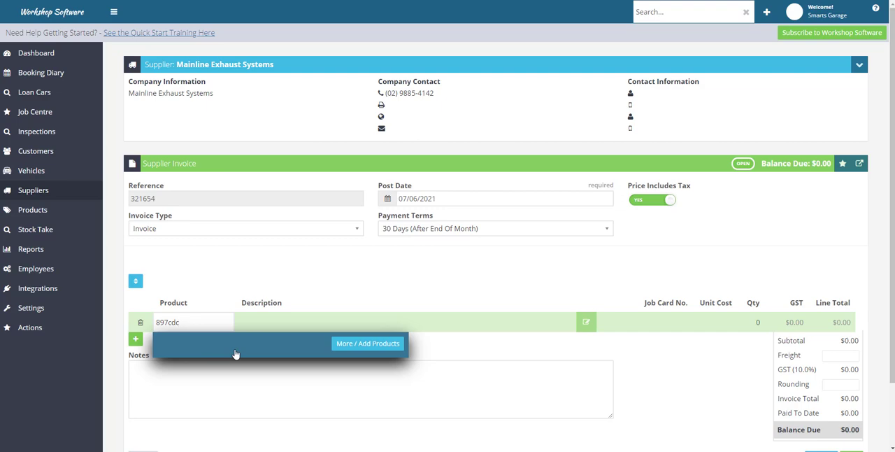
pyautogui.click(375, 348)
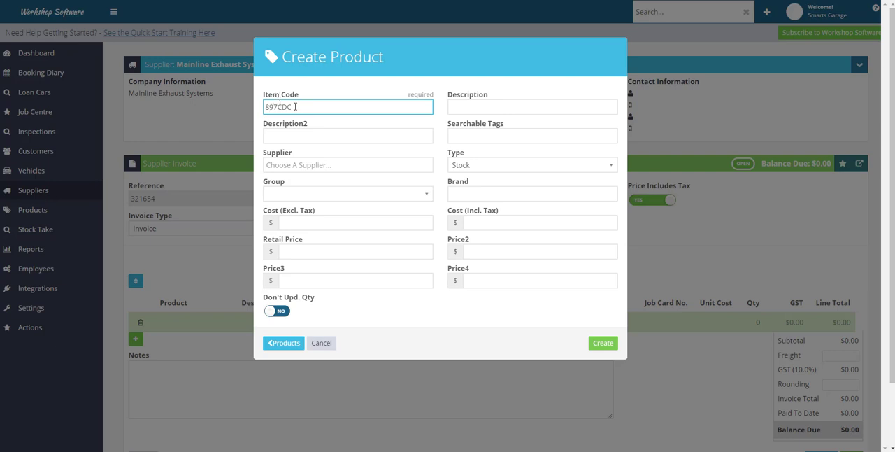
# Step: Describe the new product as X14 Tailpipe Assembly and assign it to the Accessories group
pyautogui.click(453, 110)
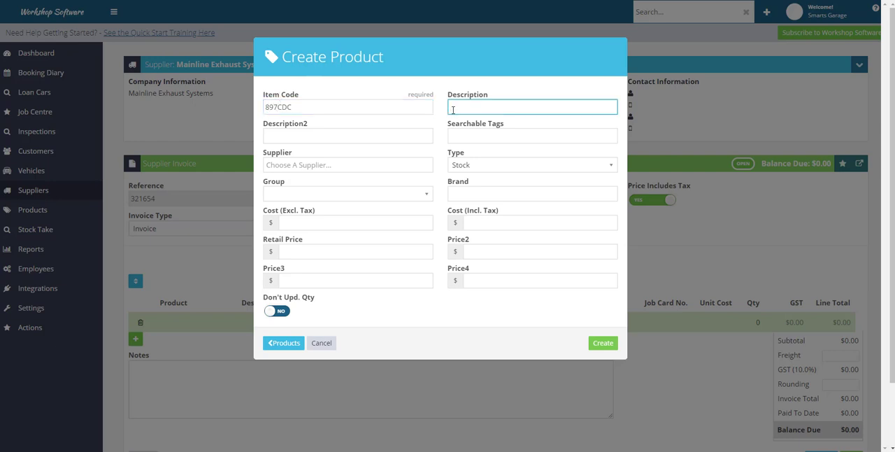
pyautogui.write('X14 Tailpipe Assembly')
pyautogui.moveTo(448, 107); pyautogui.dragTo(539, 112)
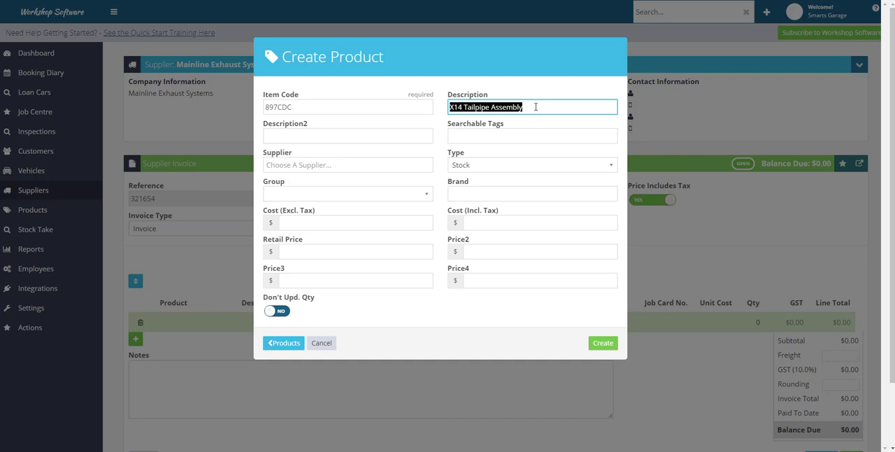
pyautogui.click(535, 107)
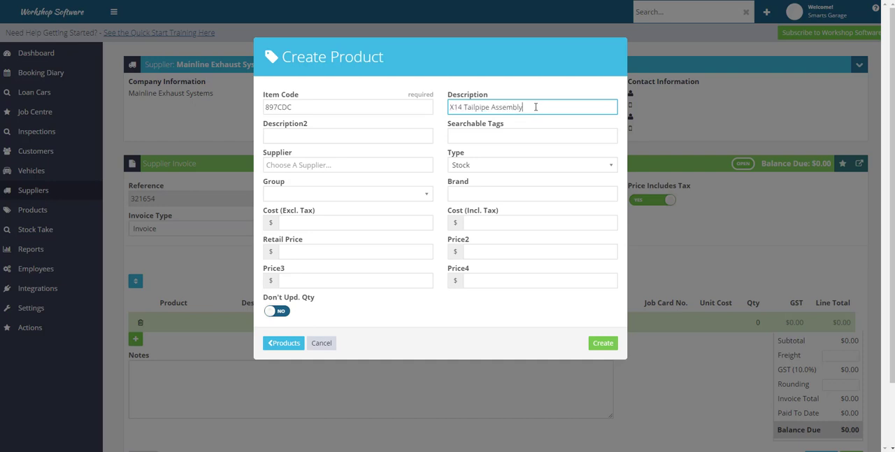
pyautogui.click(326, 196)
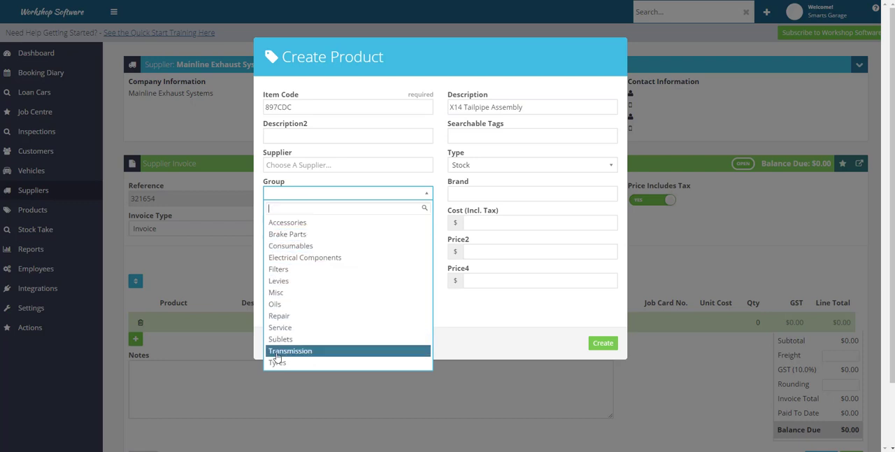
pyautogui.click(282, 223)
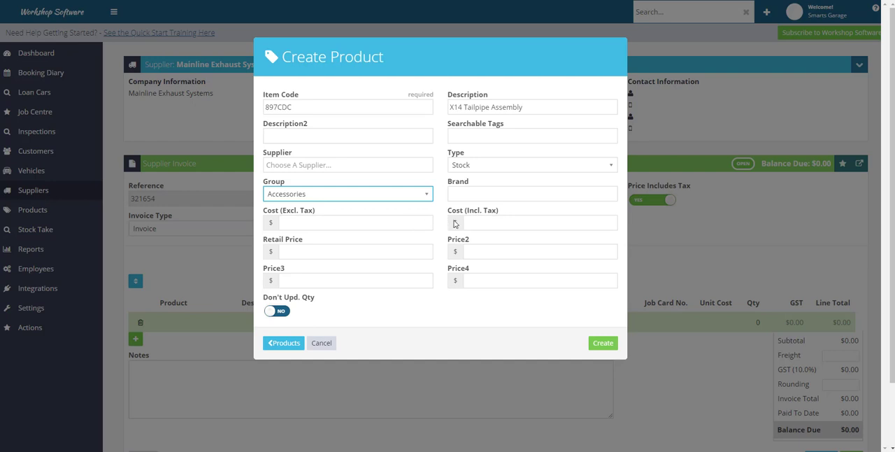
# Step: Set the new product's cost including tax to $654.24
pyautogui.click(486, 221)
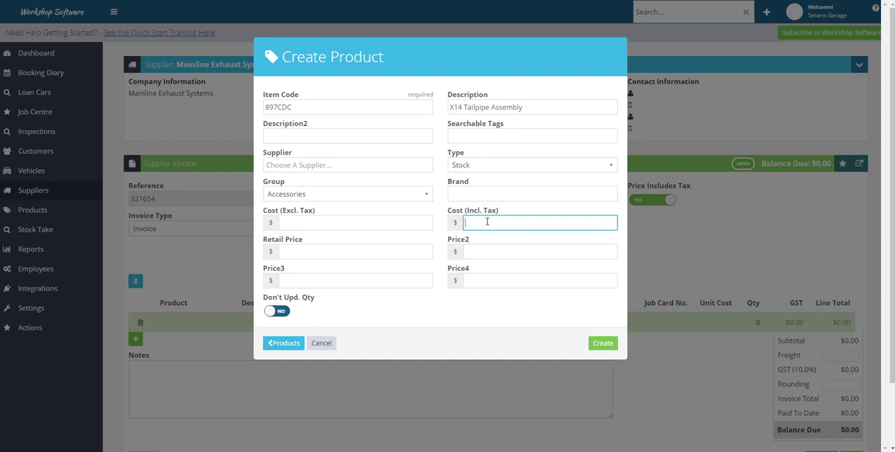
pyautogui.write('654.24')
# Step: Set the product's cost excluding tax to $615, leave the retail price blank and create the product
pyautogui.moveTo(281, 222); pyautogui.dragTo(314, 222)
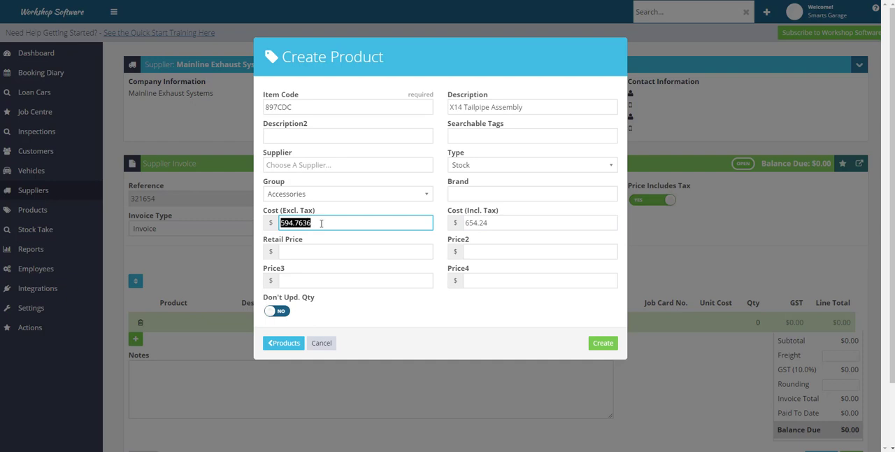
pyautogui.moveTo(321, 222); pyautogui.dragTo(278, 231)
pyautogui.write('615')
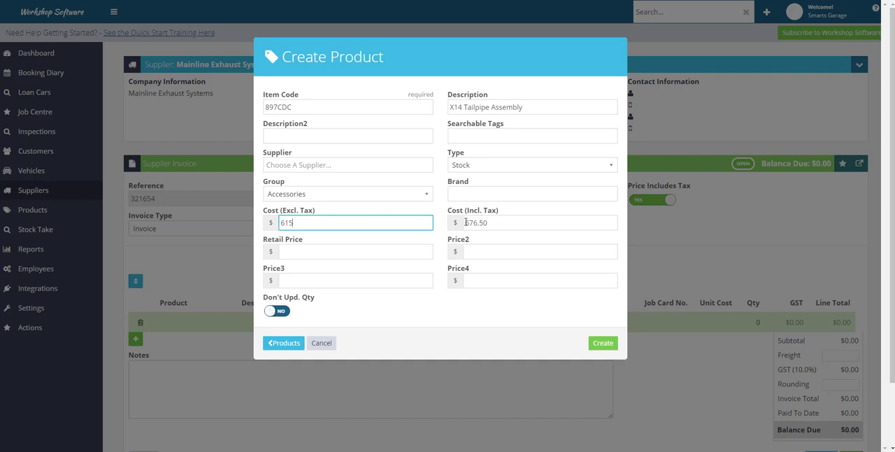
pyautogui.moveTo(467, 222); pyautogui.dragTo(490, 221)
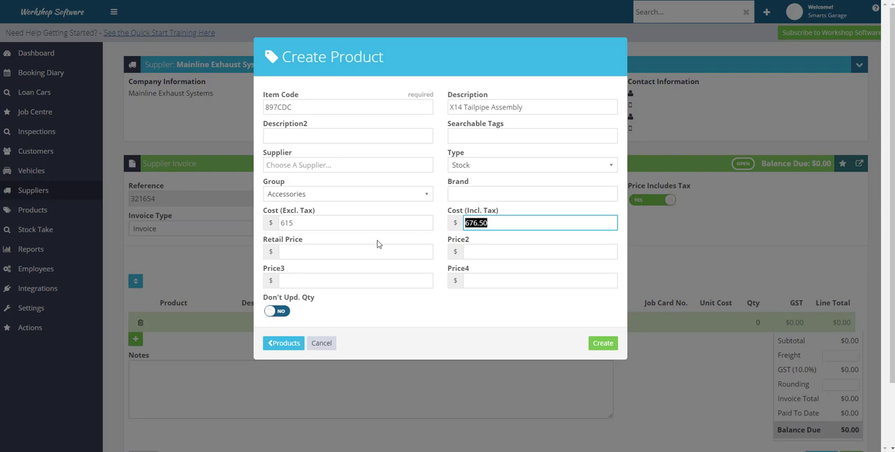
pyautogui.click(299, 251)
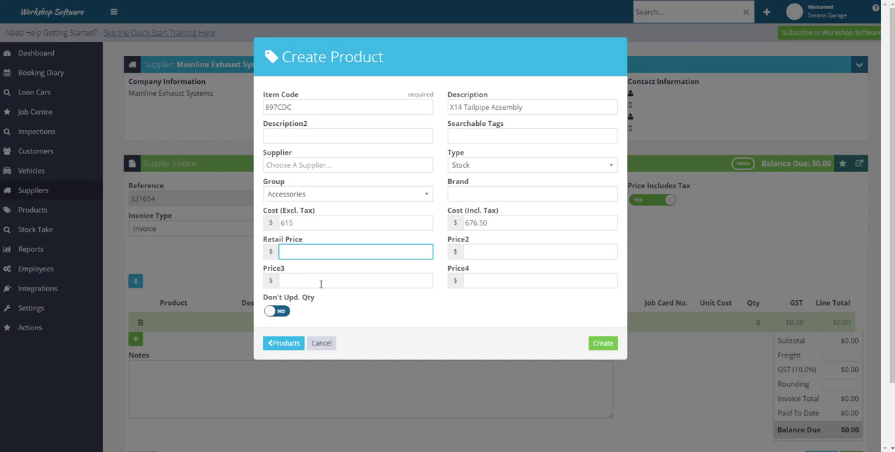
pyautogui.click(603, 343)
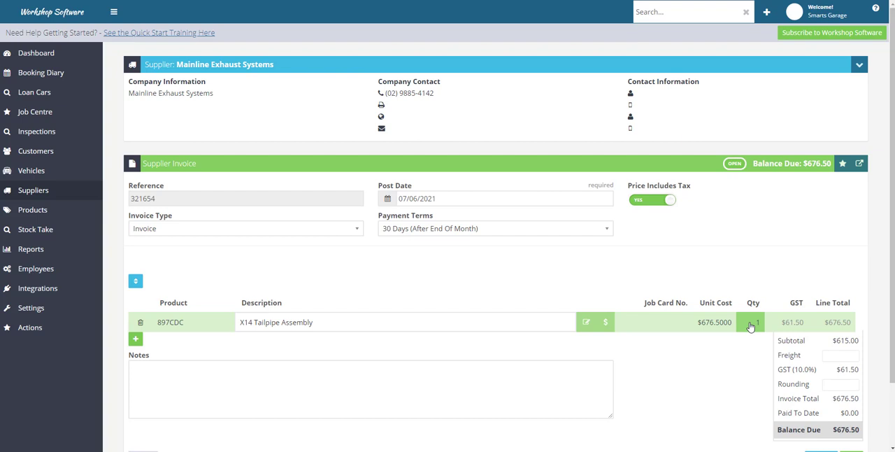
# Step: Open the price adjustment for the X14 Tailpipe Assembly invoice line and set its markup to 45%
pyautogui.click(608, 323)
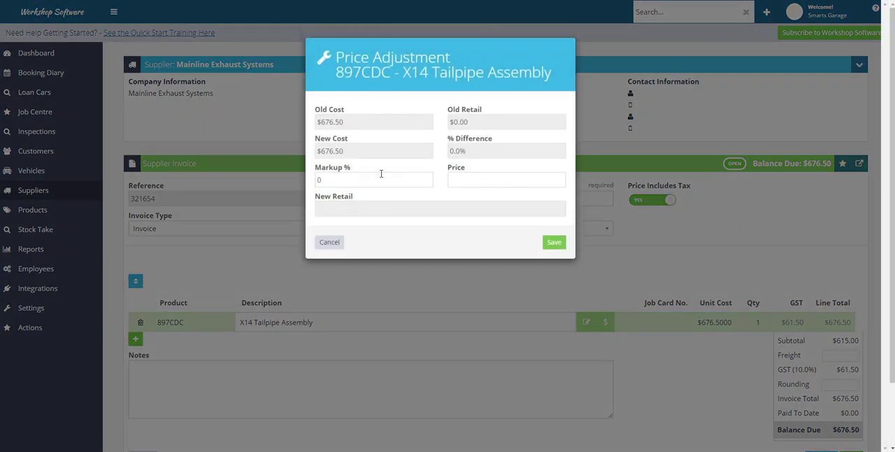
pyautogui.click(371, 179)
pyautogui.moveTo(316, 179); pyautogui.dragTo(305, 179)
pyautogui.write('45')
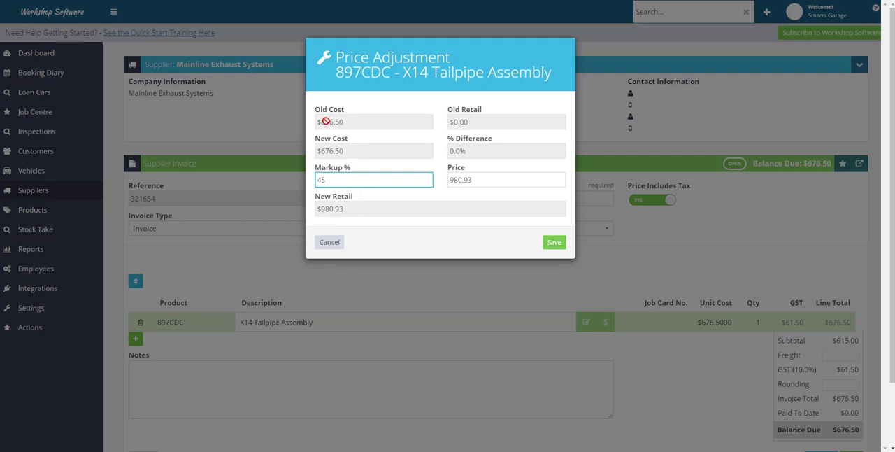
pyautogui.click(360, 210)
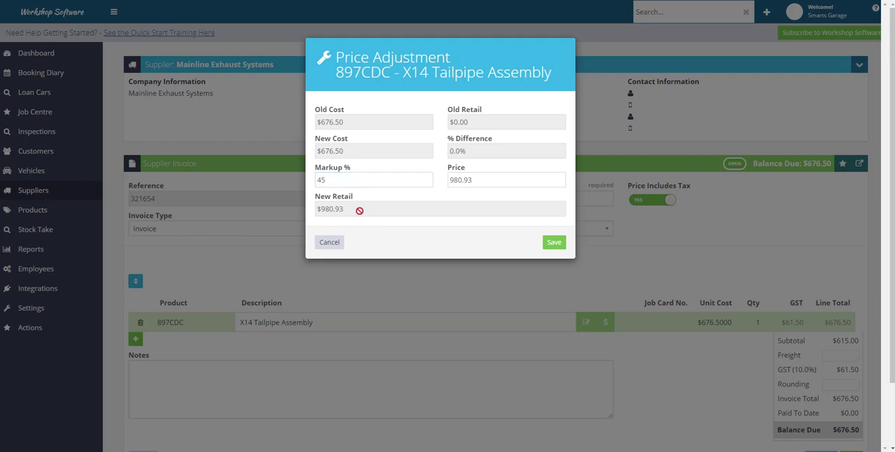
# Step: Set the X14 Tailpipe Assembly's price to 840 in the price adjustment and save the retail price update
pyautogui.click(481, 181)
pyautogui.moveTo(480, 181); pyautogui.dragTo(443, 183)
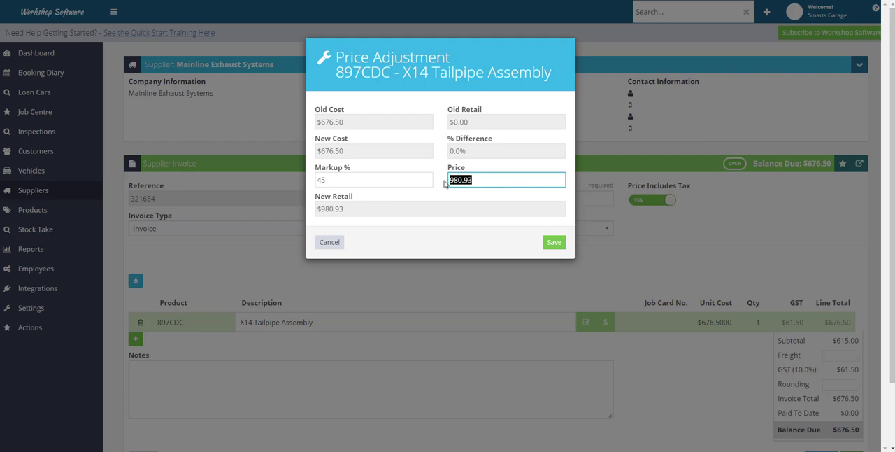
pyautogui.write('840')
pyautogui.moveTo(317, 180); pyautogui.dragTo(355, 210)
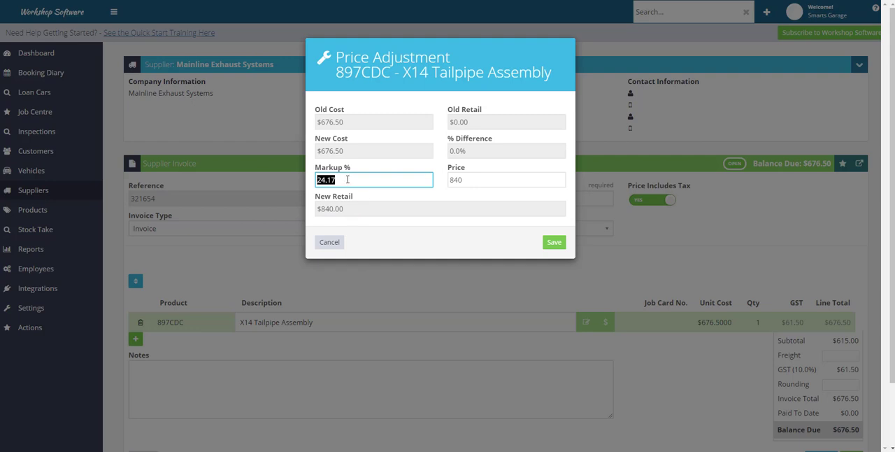
pyautogui.click(346, 180)
pyautogui.click(484, 179)
pyautogui.click(371, 178)
pyautogui.click(467, 179)
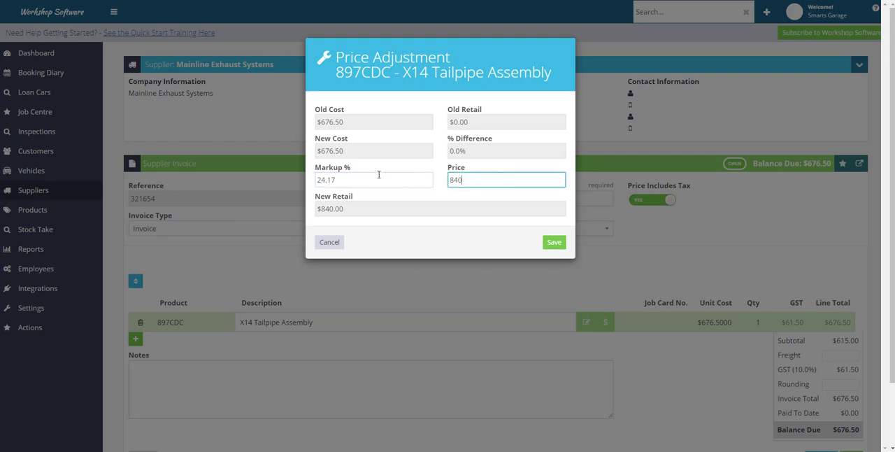
pyautogui.click(338, 178)
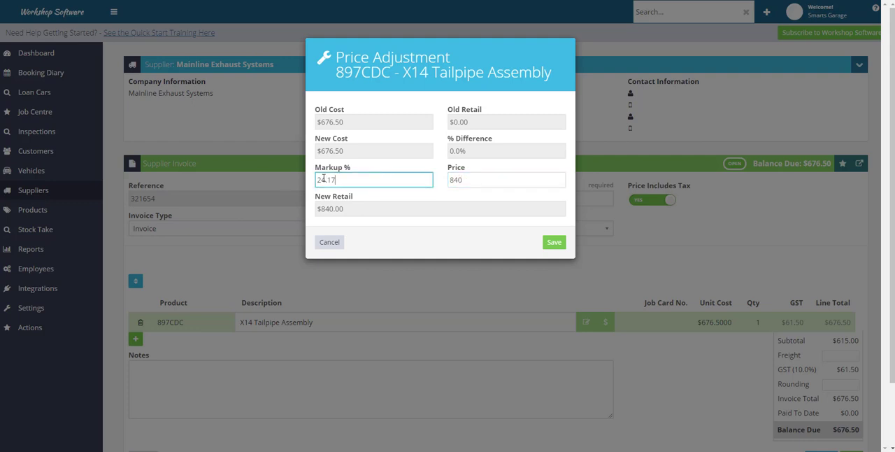
pyautogui.click(555, 244)
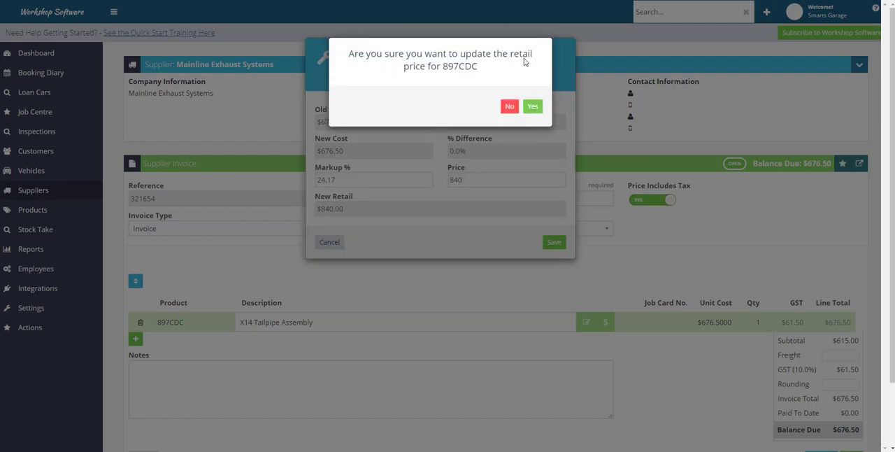
pyautogui.click(531, 107)
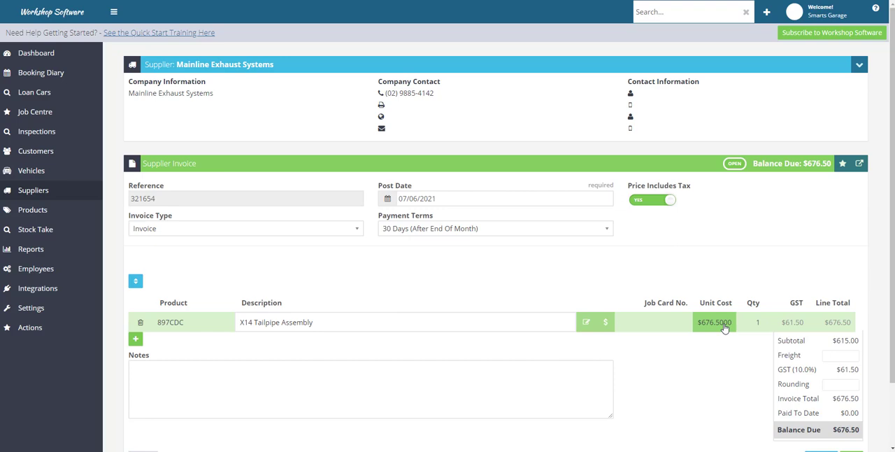
# Step: Reopen the price adjustment for the X14 Tailpipe Assembly line, set the price to 845 and save the retail update
pyautogui.click(607, 324)
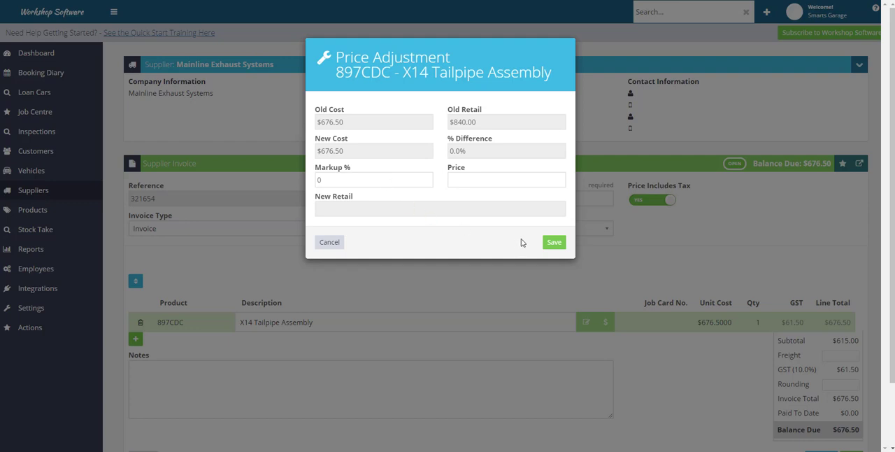
pyautogui.click(542, 244)
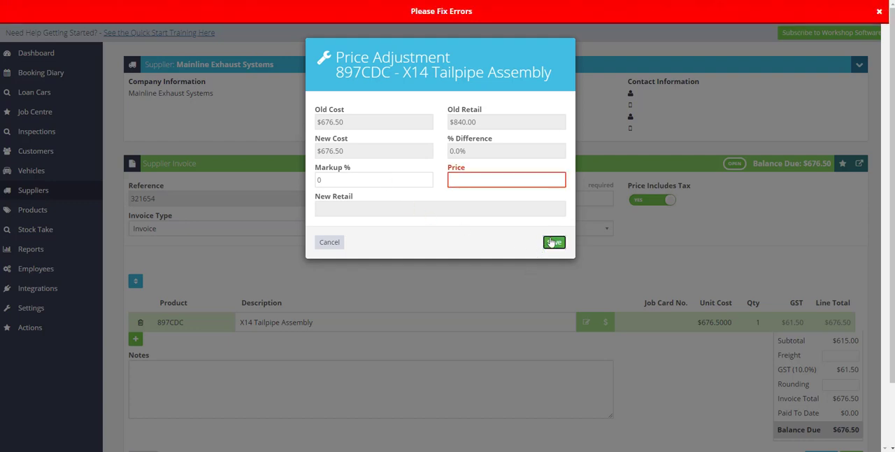
pyautogui.click(469, 180)
pyautogui.write('845')
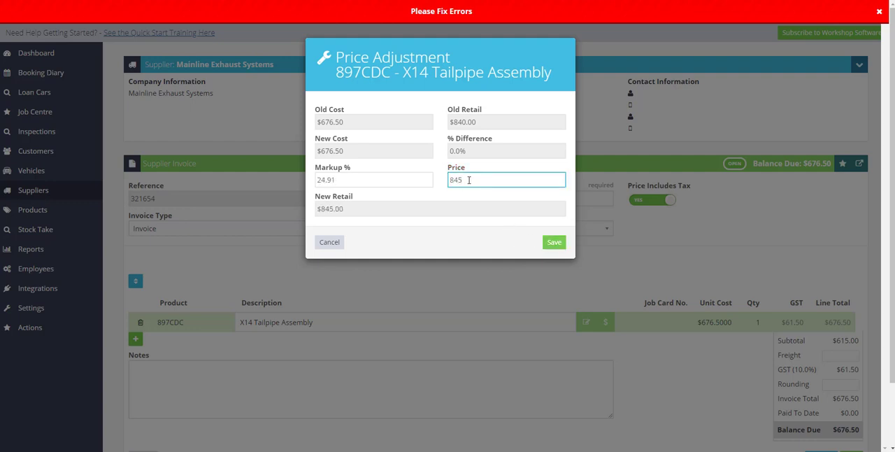
pyautogui.click(554, 242)
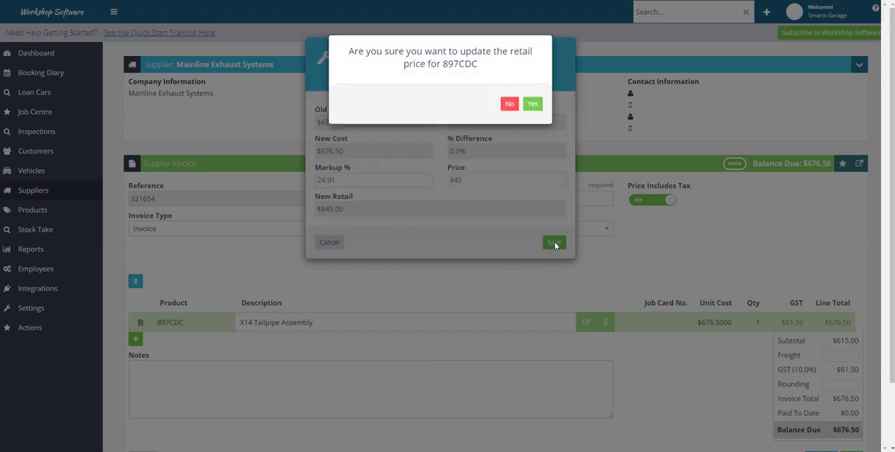
pyautogui.click(532, 107)
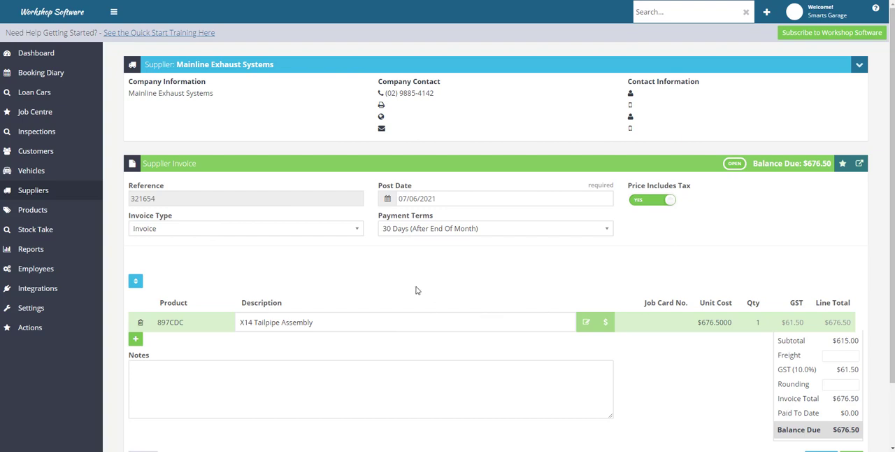
# Step: Try rounding adjustments of .01 and -.01 on the supplier invoice
pyautogui.scroll(-1, 744, 393)
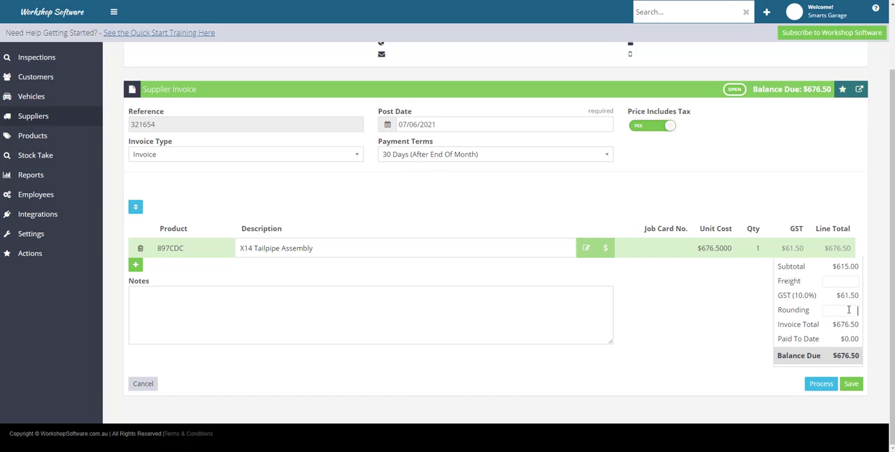
pyautogui.write('.01')
pyautogui.moveTo(849, 309); pyautogui.dragTo(864, 313)
pyautogui.press('BackSpace')
pyautogui.write('-.01')
# Step: Set the invoice's rounding to 0 and its freight to 25, and save the supplier invoice
pyautogui.moveTo(841, 311); pyautogui.dragTo(866, 316)
pyautogui.write('0')
pyautogui.write('25')
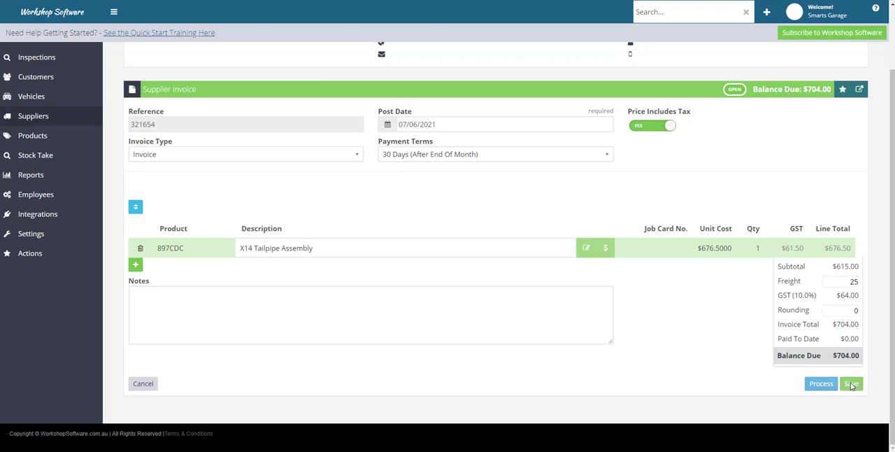
pyautogui.click(851, 384)
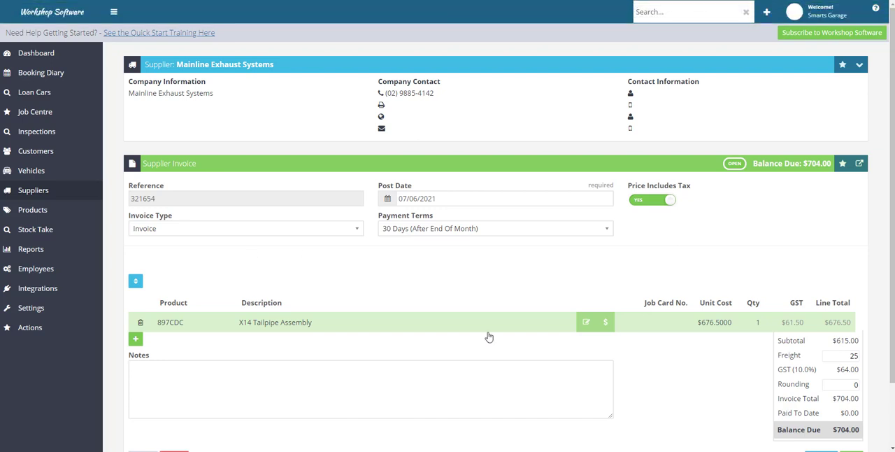
# Step: Process the saved Mainline Exhaust Systems supplier invoice
pyautogui.scroll(-1, 697, 362)
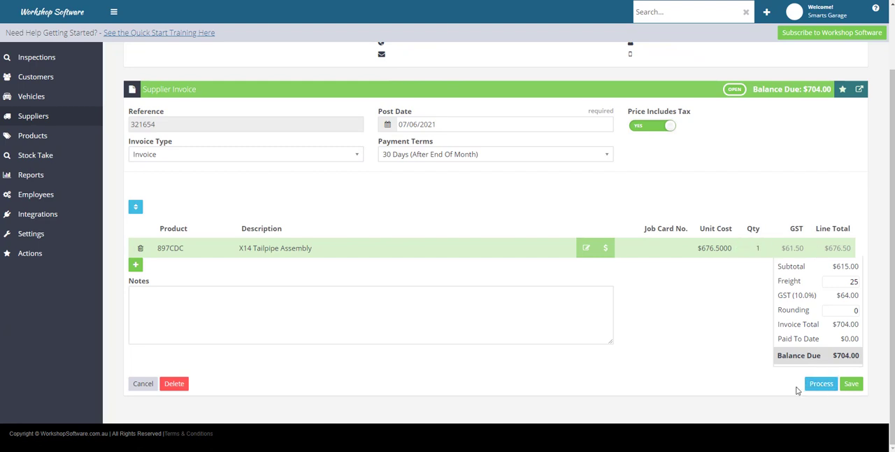
pyautogui.click(822, 385)
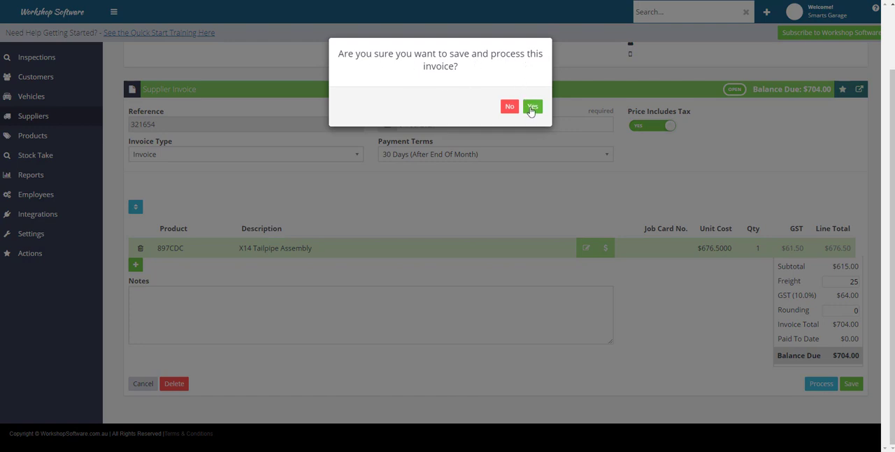
pyautogui.click(531, 107)
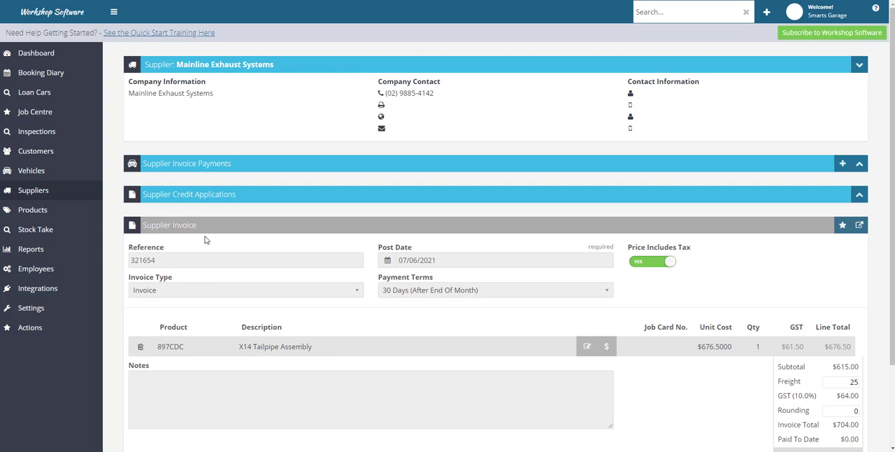
# Step: Create a supplier payment for Capricorn Society Pty Ltd with a post date of 30/6/2021
pyautogui.click(767, 15)
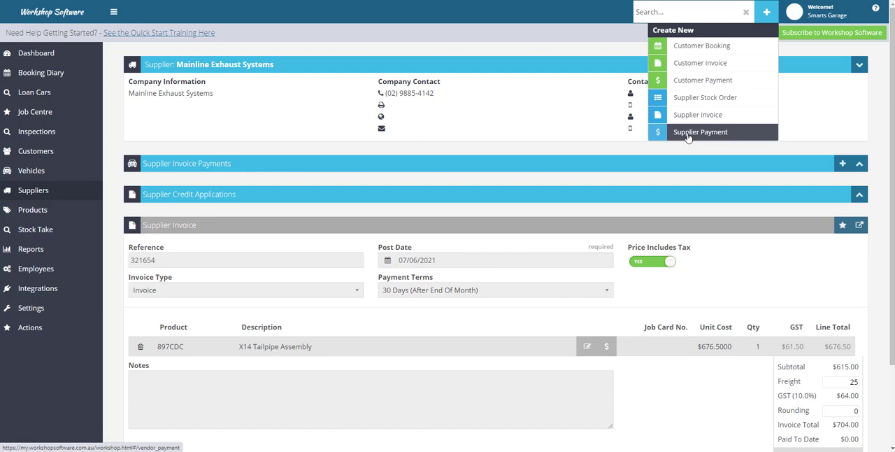
pyautogui.click(688, 136)
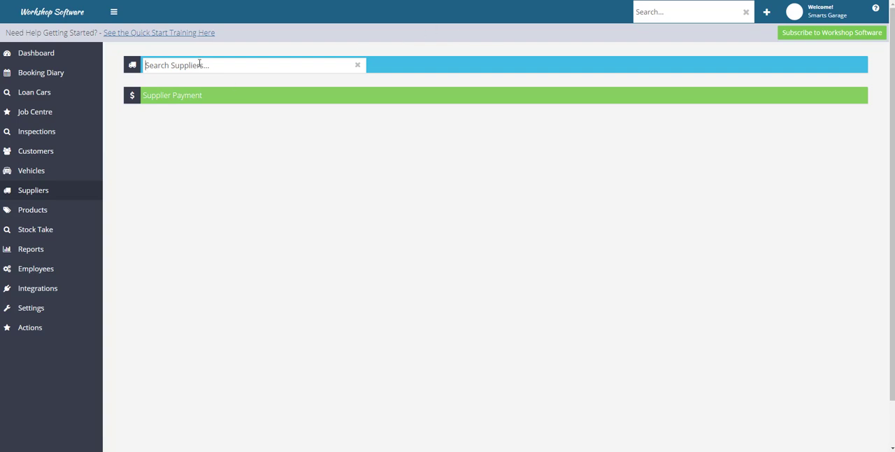
pyautogui.write('capr')
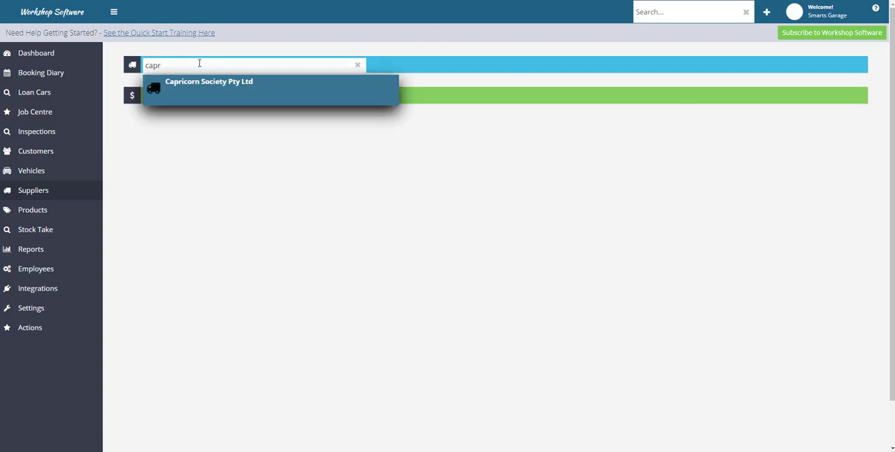
pyautogui.click(207, 84)
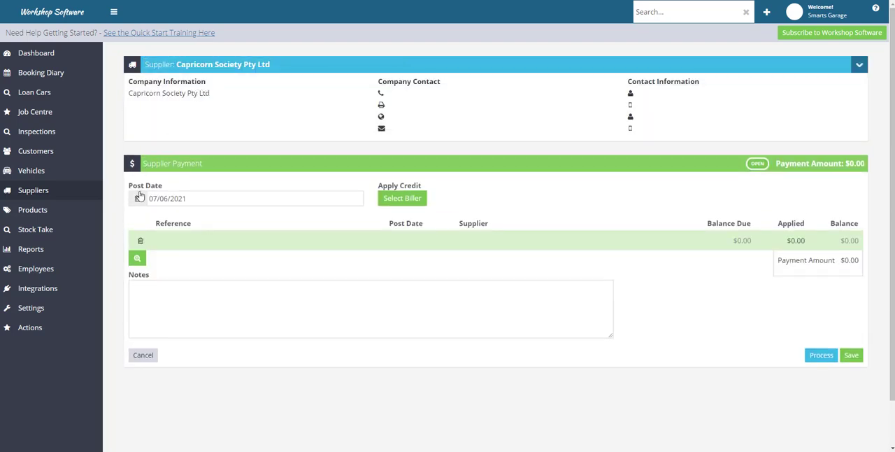
pyautogui.click(139, 200)
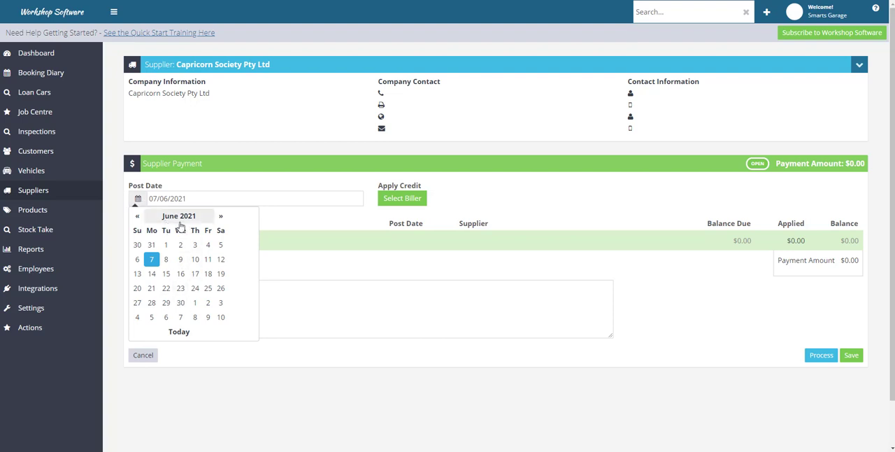
pyautogui.click(180, 302)
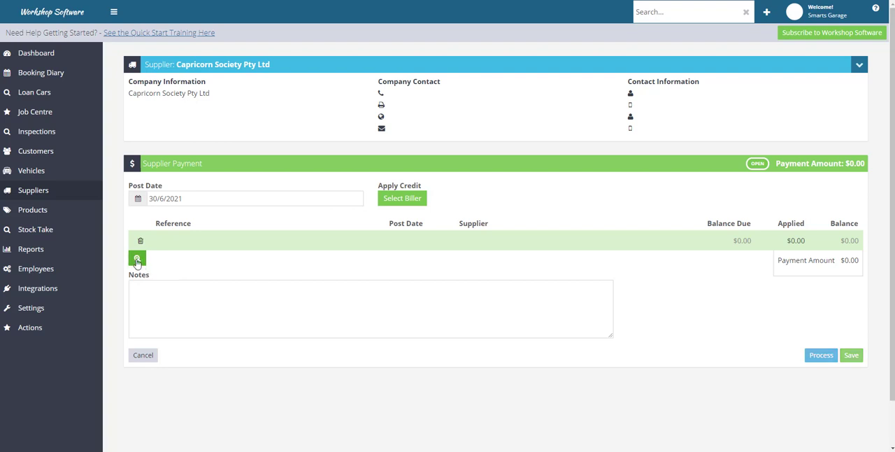
# Step: Add the Mainline Exhaust Systems invoice dated Jun 7, 2021 to the Capricorn supplier payment
pyautogui.click(137, 260)
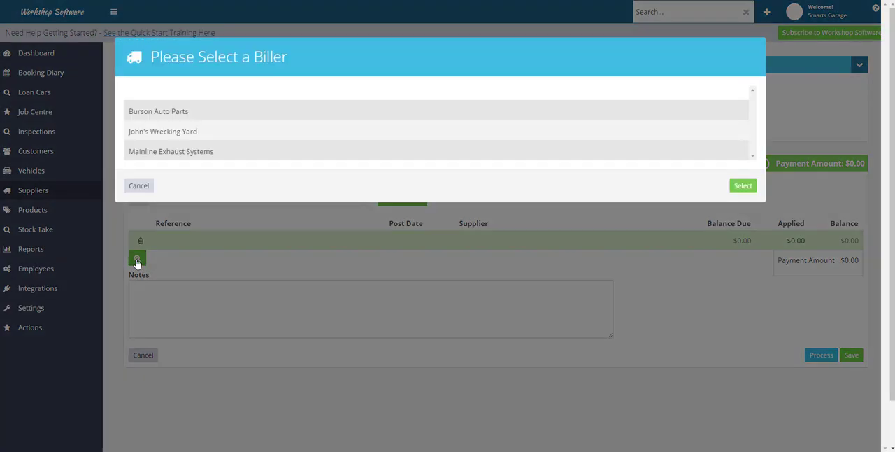
pyautogui.click(192, 157)
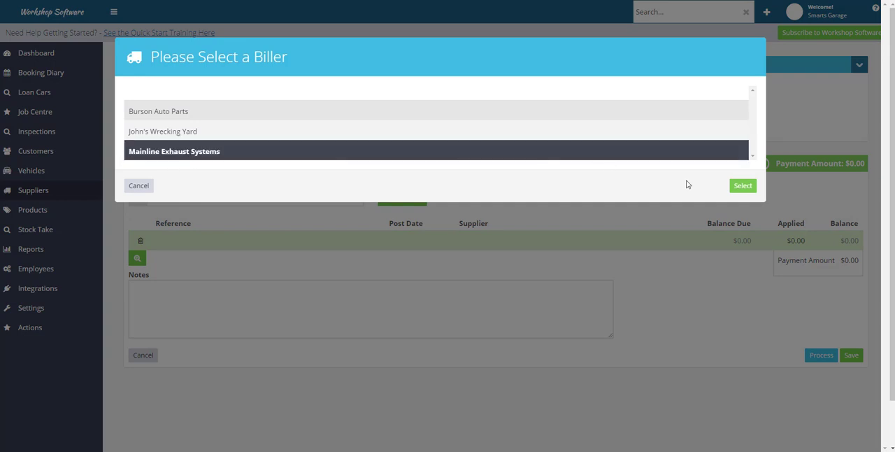
pyautogui.click(744, 186)
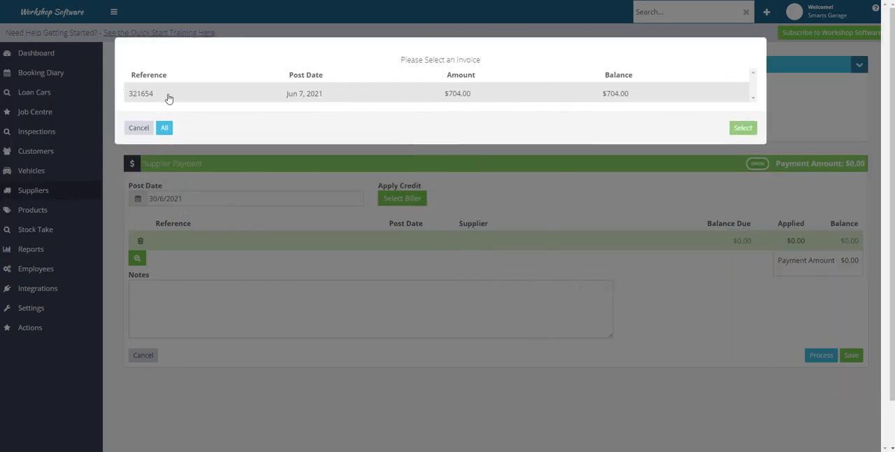
pyautogui.click(338, 97)
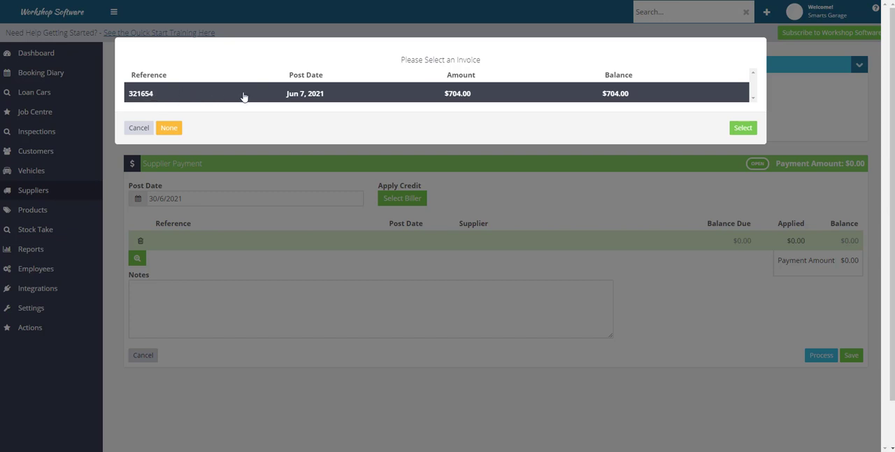
pyautogui.click(748, 133)
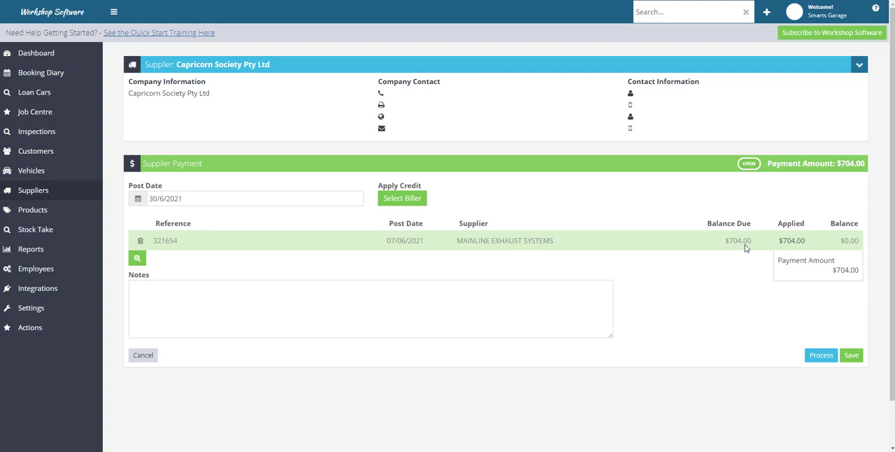
# Step: Add both Burson Auto Parts invoices dated Jun 4, 2021 to the Capricorn supplier payment
pyautogui.click(138, 259)
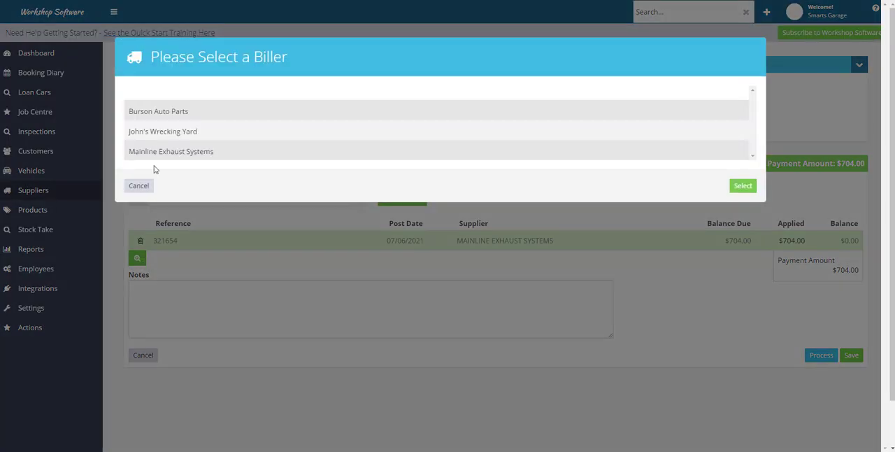
pyautogui.click(160, 114)
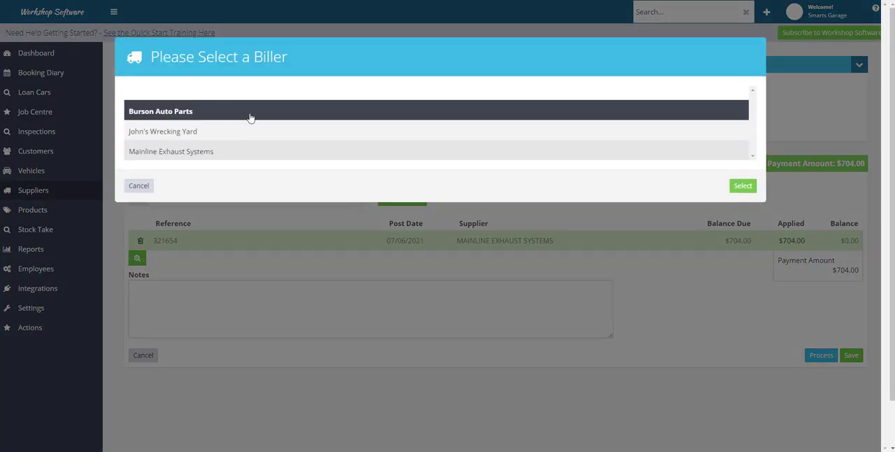
pyautogui.click(743, 186)
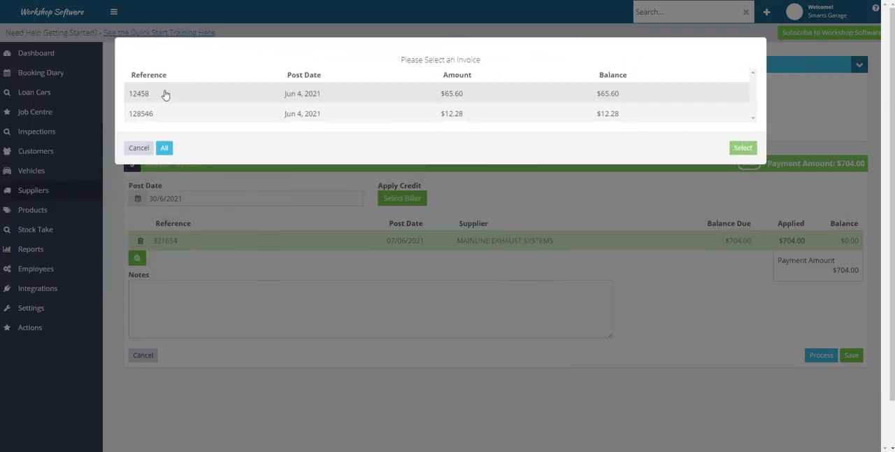
pyautogui.click(171, 93)
pyautogui.click(170, 113)
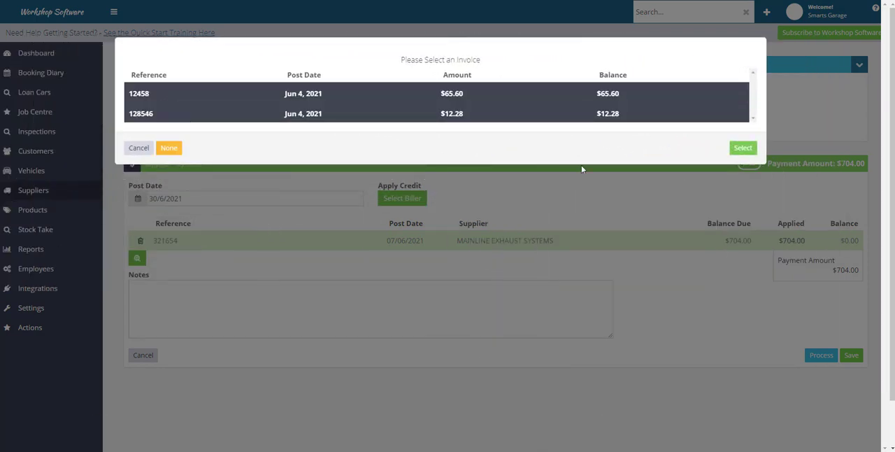
pyautogui.click(739, 149)
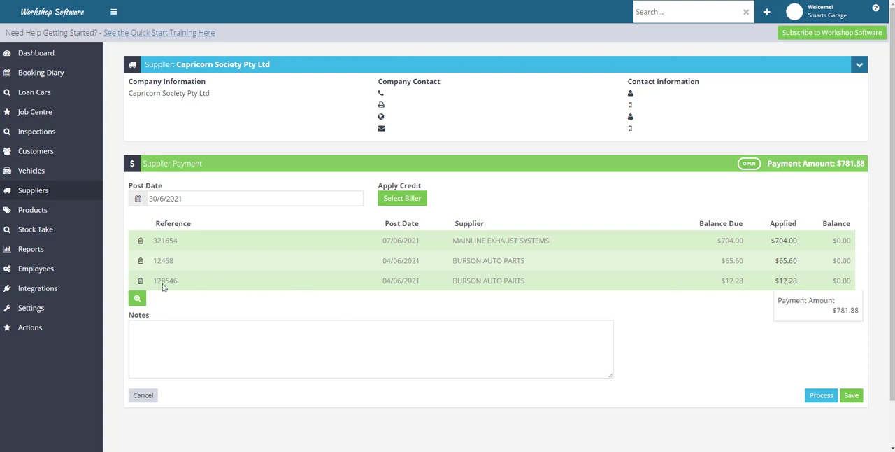
# Step: Look up the John's Wrecking Yard invoices available for the Capricorn supplier payment
pyautogui.click(138, 299)
pyautogui.click(172, 133)
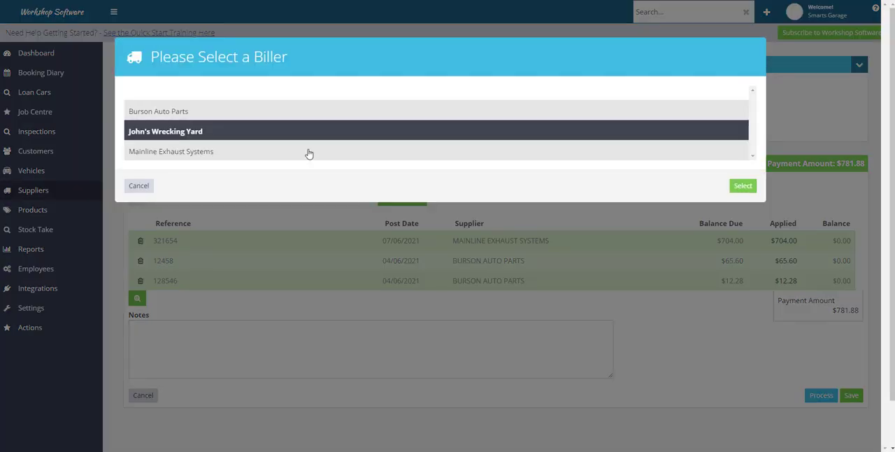
pyautogui.click(742, 185)
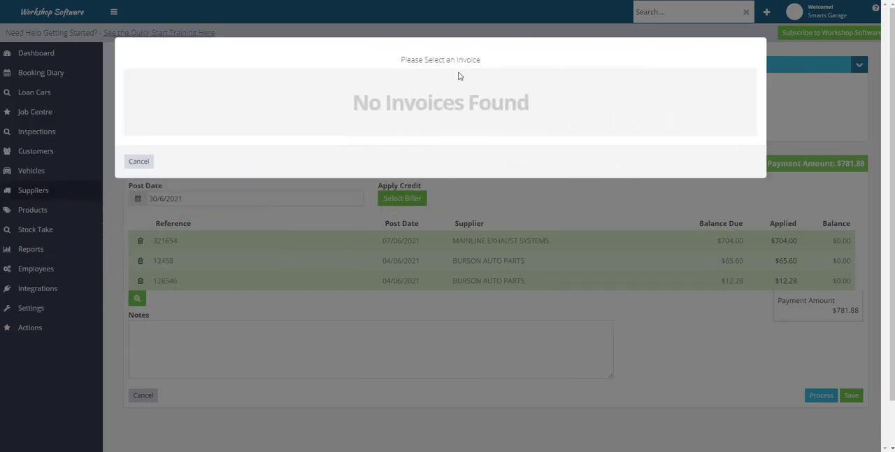
# Step: Close the invoice lookup and abandon the Capricorn supplier payment, discarding its unsaved data
pyautogui.click(139, 162)
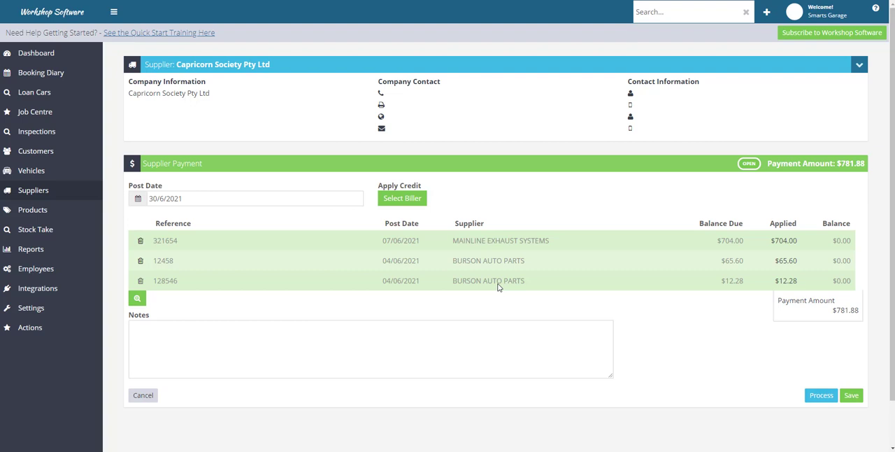
pyautogui.click(143, 396)
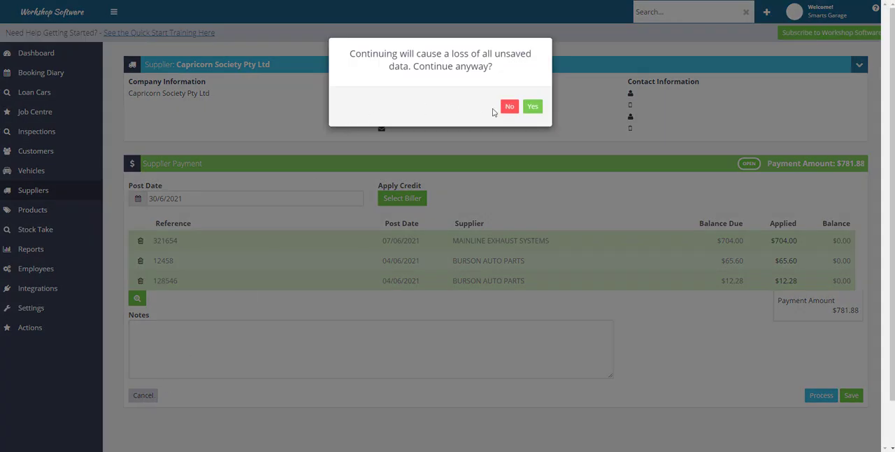
pyautogui.click(533, 107)
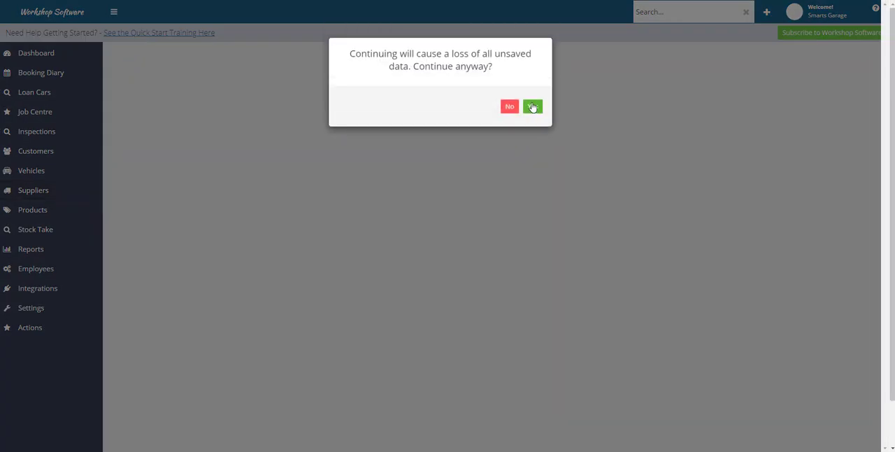
pyautogui.click(532, 107)
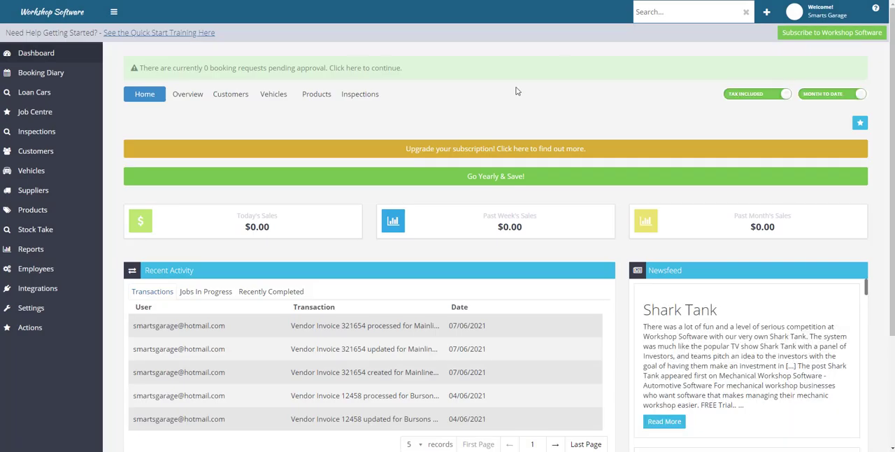
# Step: Activate the Repco automotive integration and confirm its purchase at no cost
pyautogui.click(52, 293)
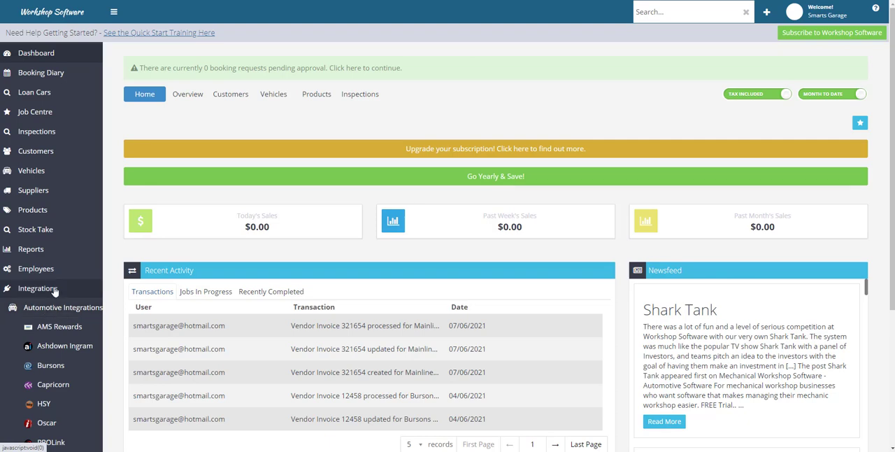
pyautogui.scroll(-2, 42, 280)
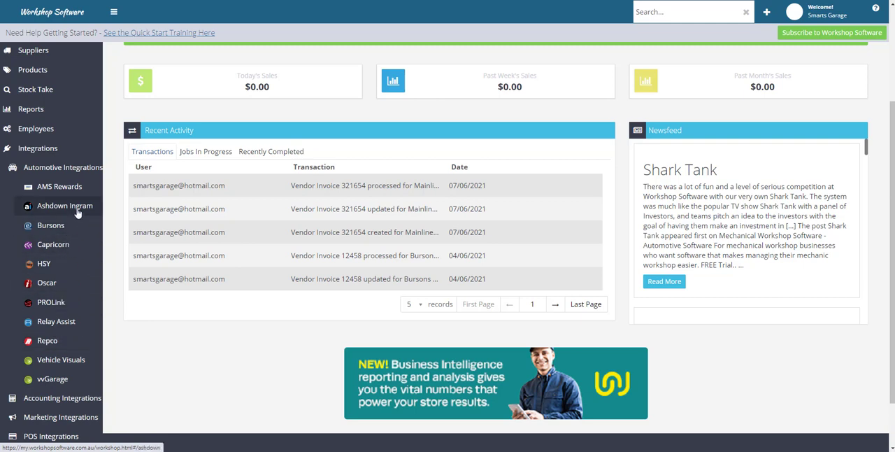
pyautogui.click(47, 340)
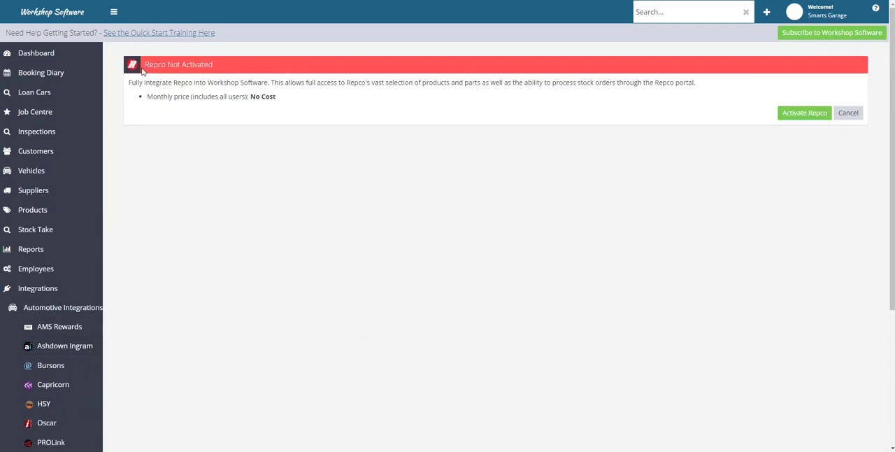
pyautogui.click(807, 116)
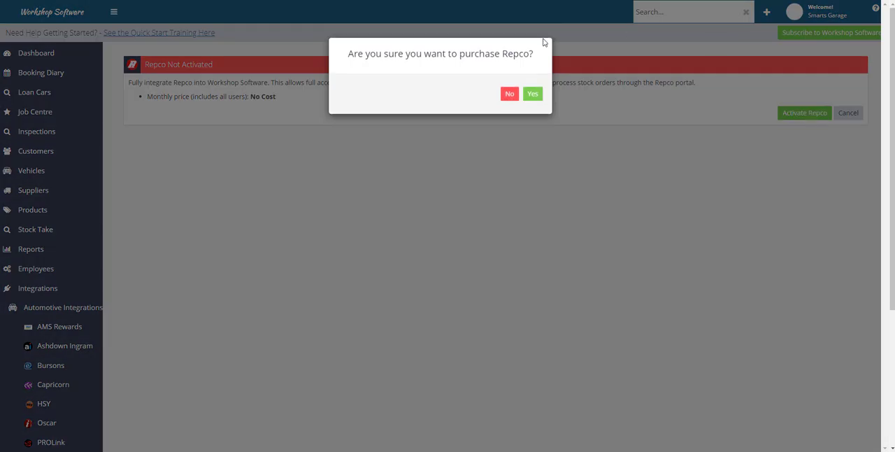
pyautogui.click(529, 93)
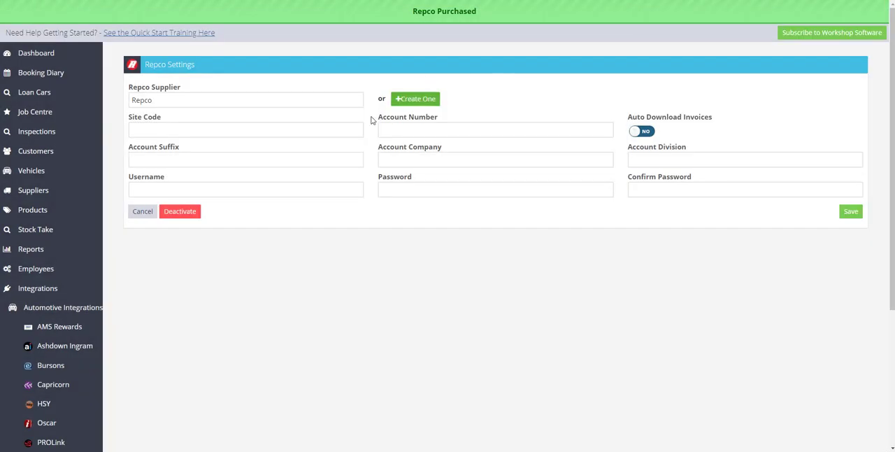
# Step: Set the Repco account suffix to 0001 and the username to Admin, and turn on automatic invoice downloads
pyautogui.click(167, 132)
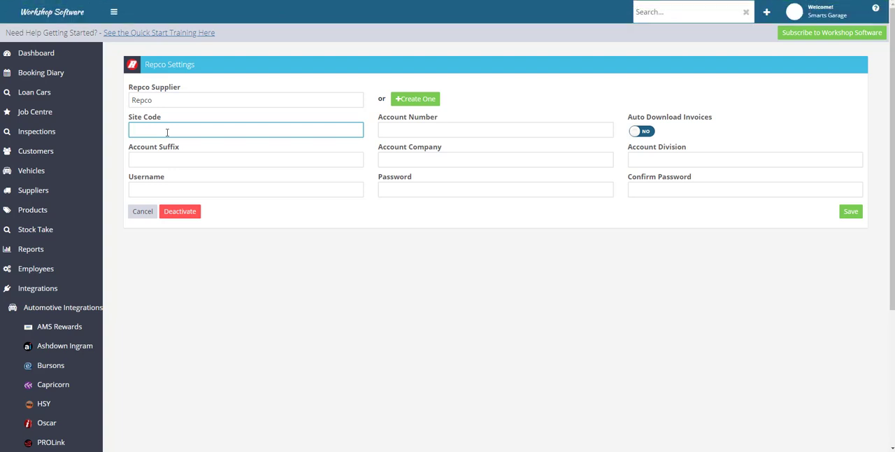
pyautogui.click(444, 130)
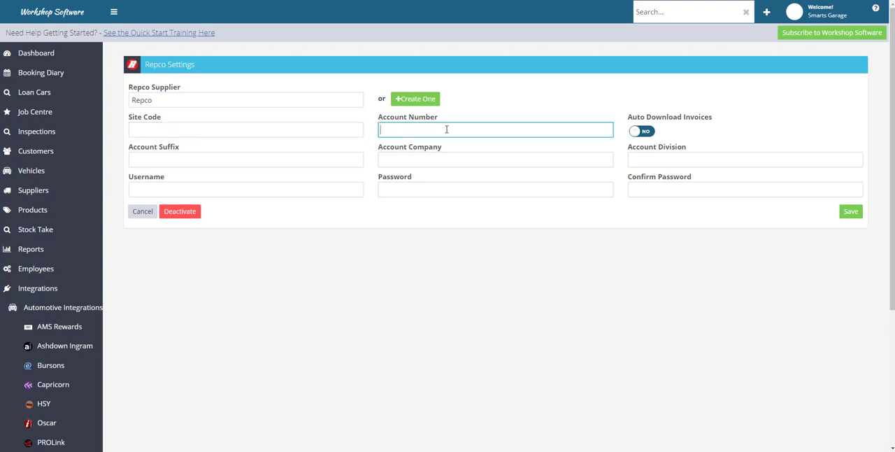
pyautogui.click(145, 158)
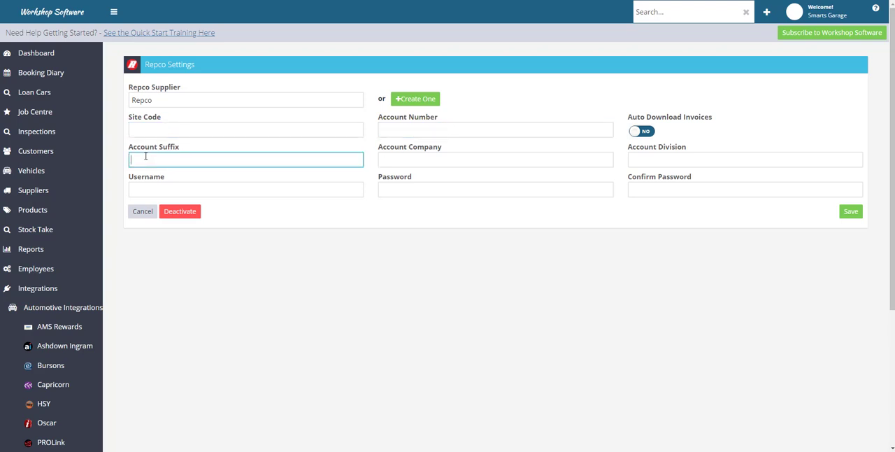
pyautogui.write('0001')
pyautogui.click(140, 189)
pyautogui.write('Admin')
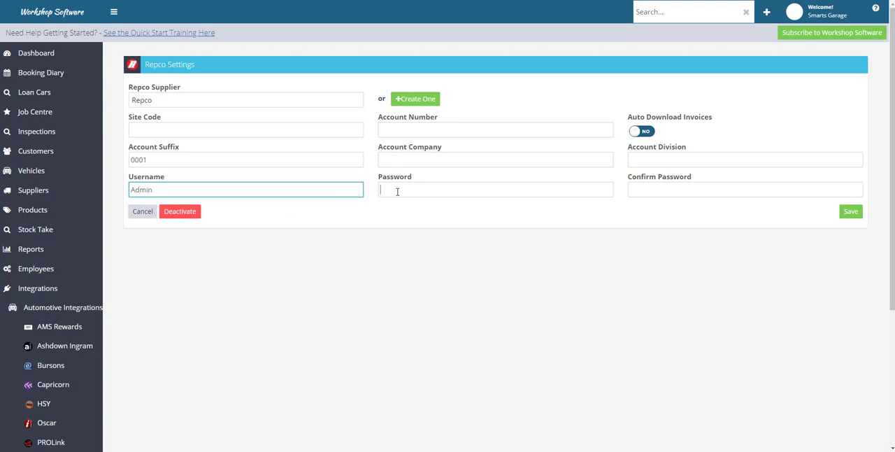
pyautogui.click(649, 191)
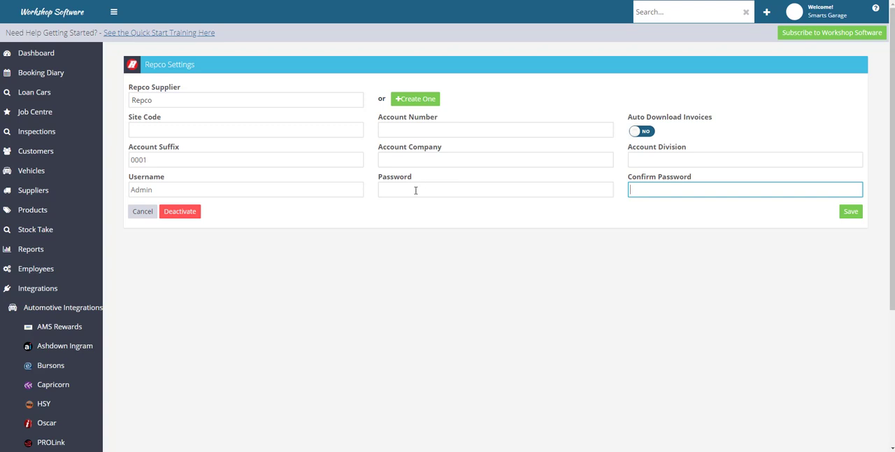
pyautogui.click(384, 189)
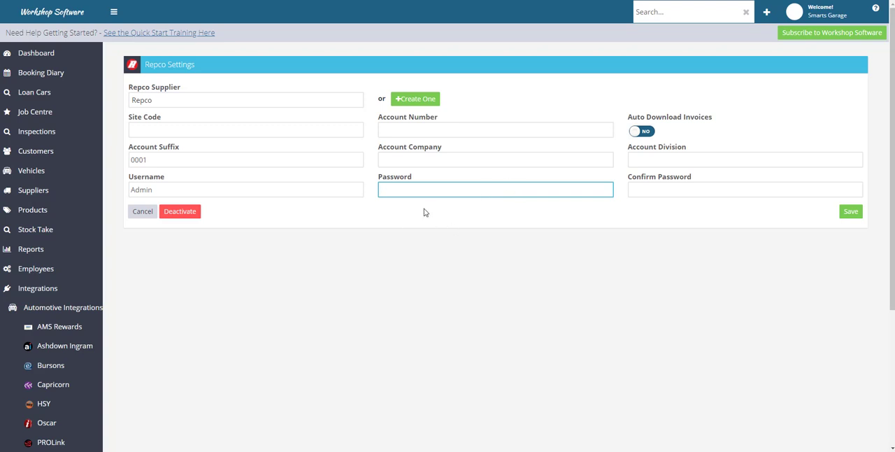
pyautogui.click(649, 136)
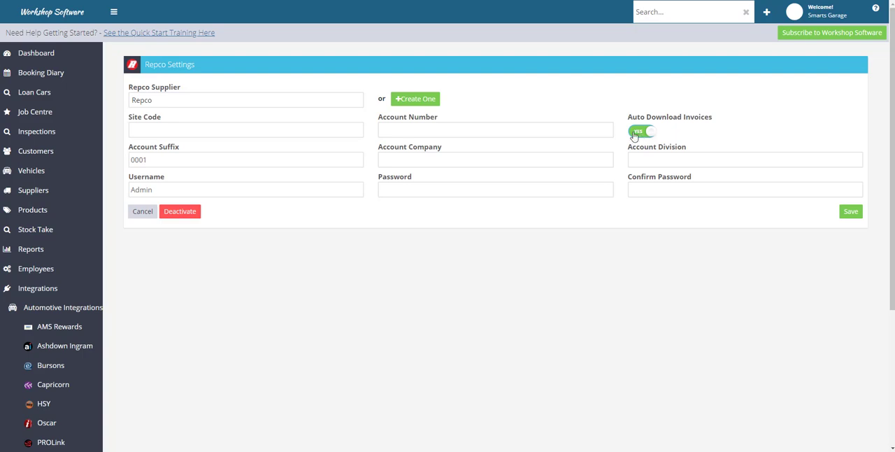
# Step: Search the Workshop Software Knowledge Base for "repco automatic" and open the article on activating Repco's automatic invoice feature
pyautogui.click(875, 11)
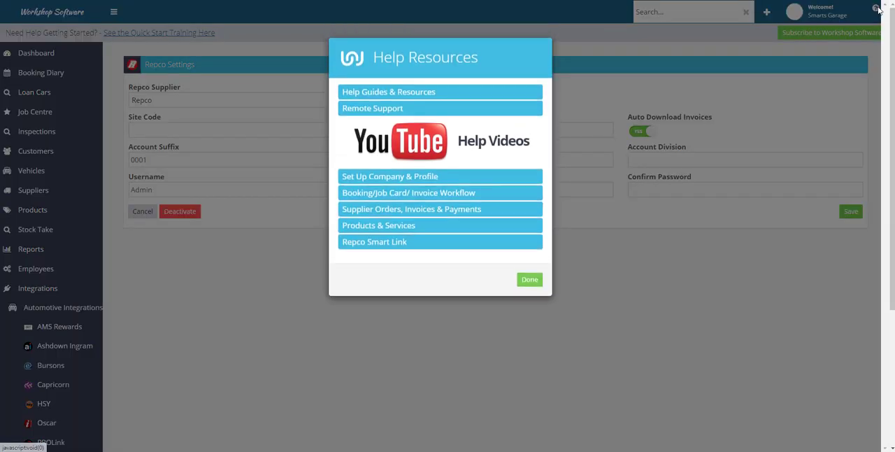
pyautogui.click(391, 97)
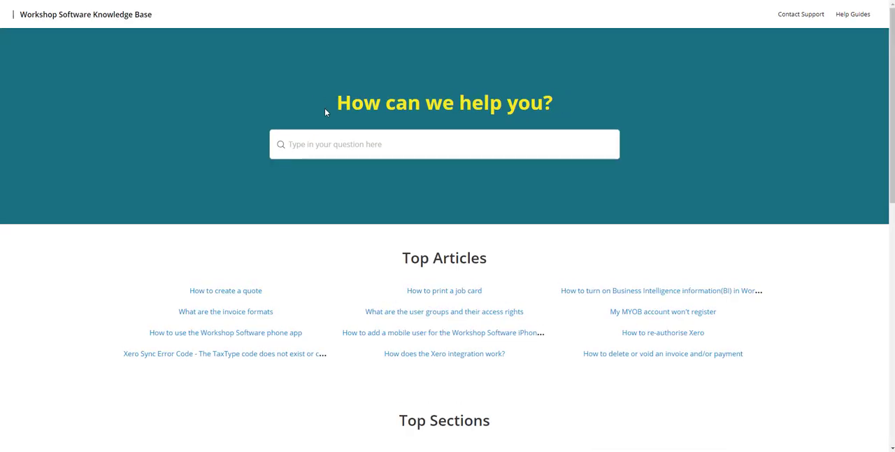
pyautogui.click(308, 144)
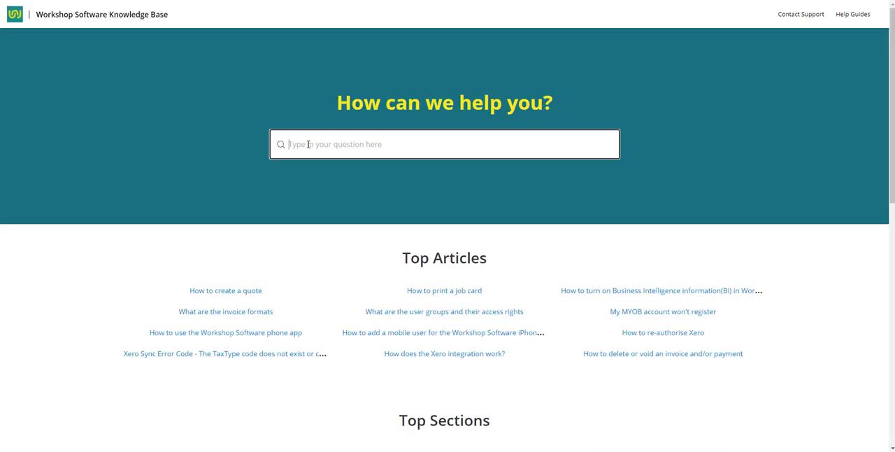
pyautogui.write('repco automatic')
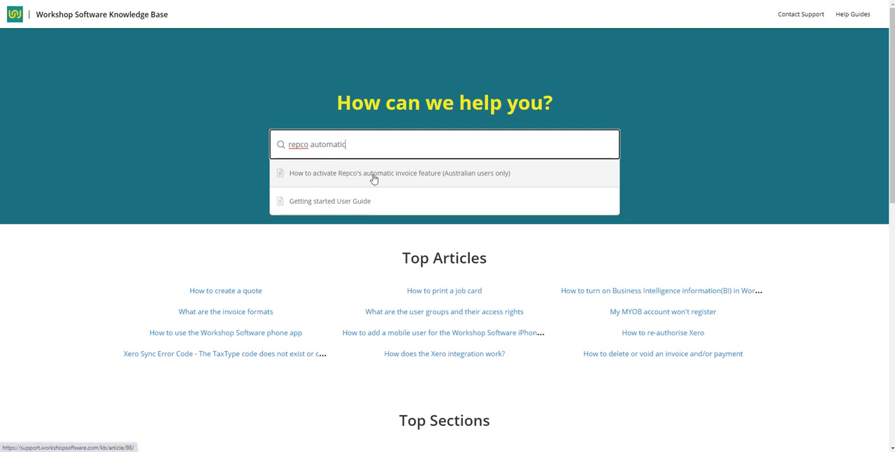
pyautogui.click(422, 178)
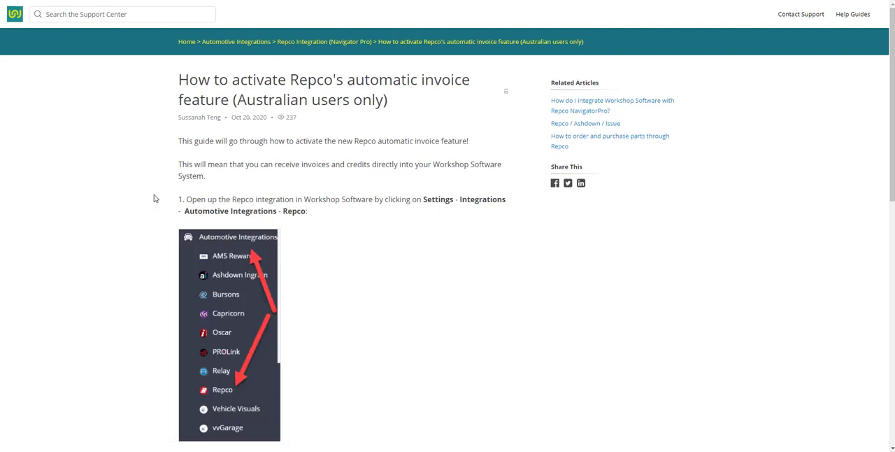
# Step: Examine the article's recipient, subject and body for the electronic invoicing request email, then return to Workshop Software and close the help resources
pyautogui.scroll(-3, 144, 209)
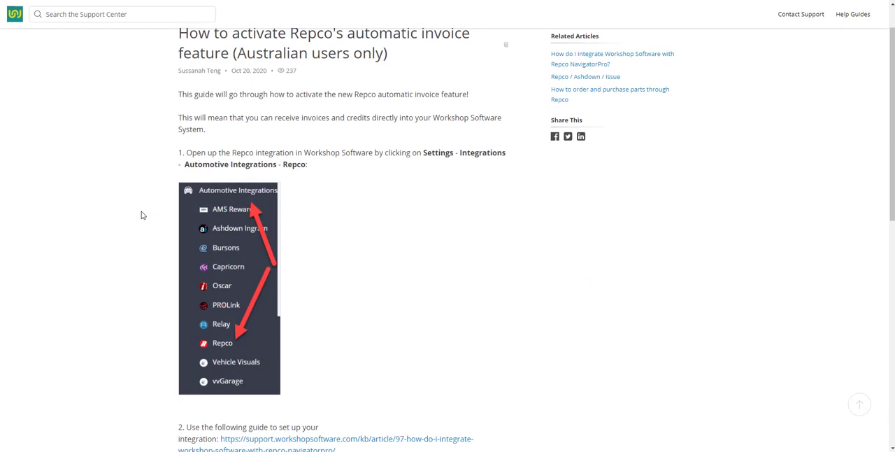
pyautogui.scroll(-4, 141, 214)
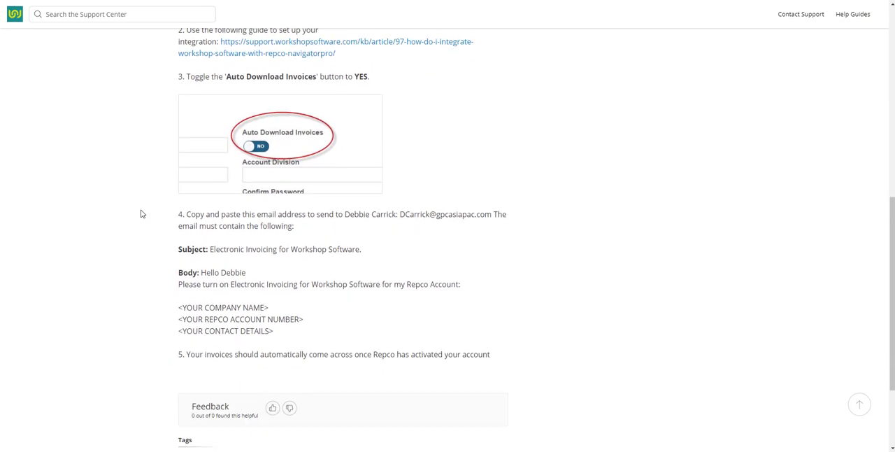
pyautogui.scroll(-1, 140, 213)
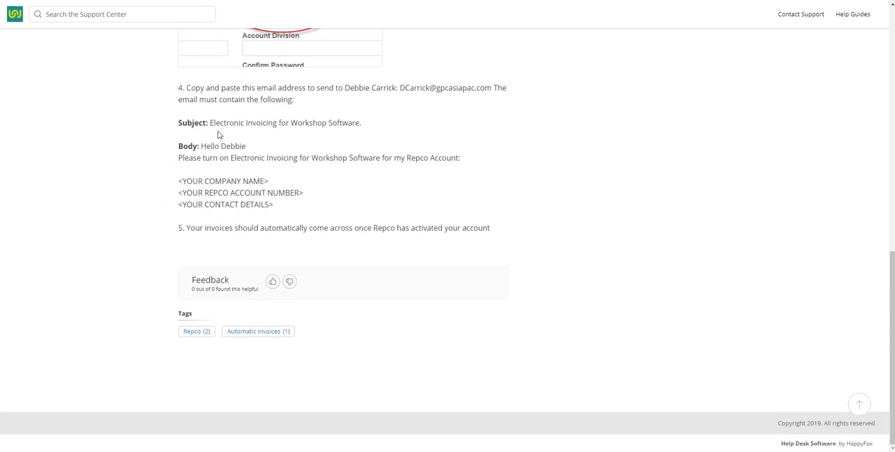
pyautogui.moveTo(400, 88); pyautogui.dragTo(487, 88)
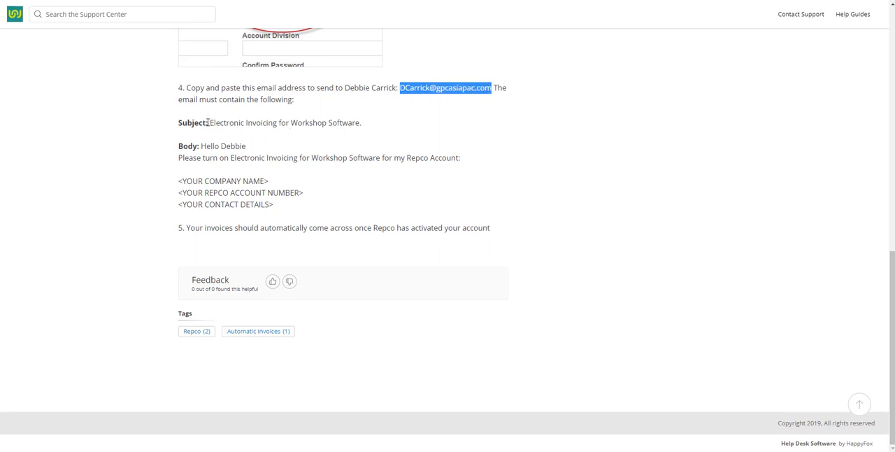
pyautogui.moveTo(208, 122); pyautogui.dragTo(377, 124)
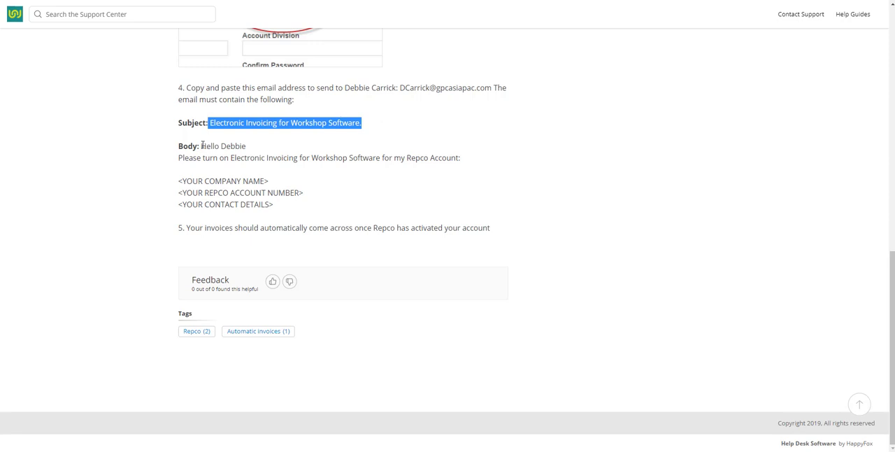
pyautogui.moveTo(202, 146); pyautogui.dragTo(298, 207)
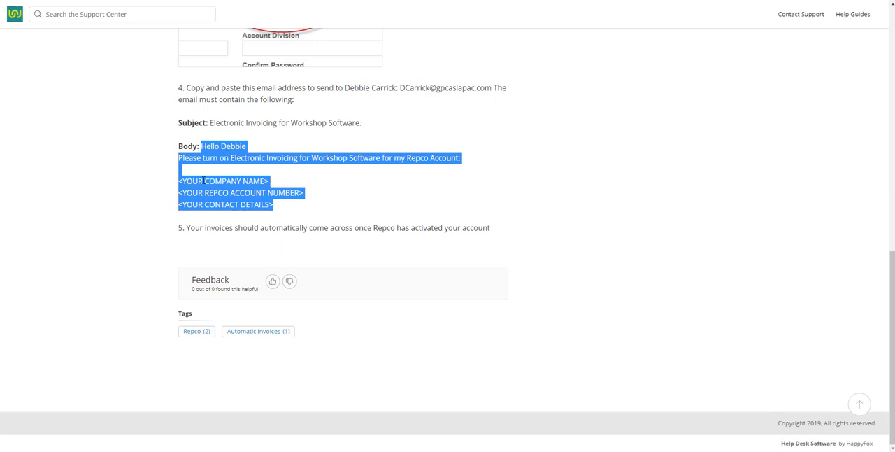
pyautogui.click(200, 181)
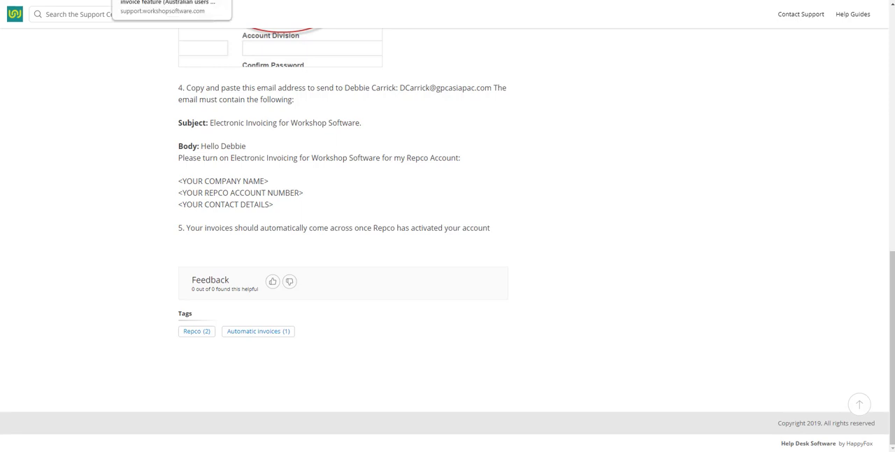
pyautogui.click(63, 0)
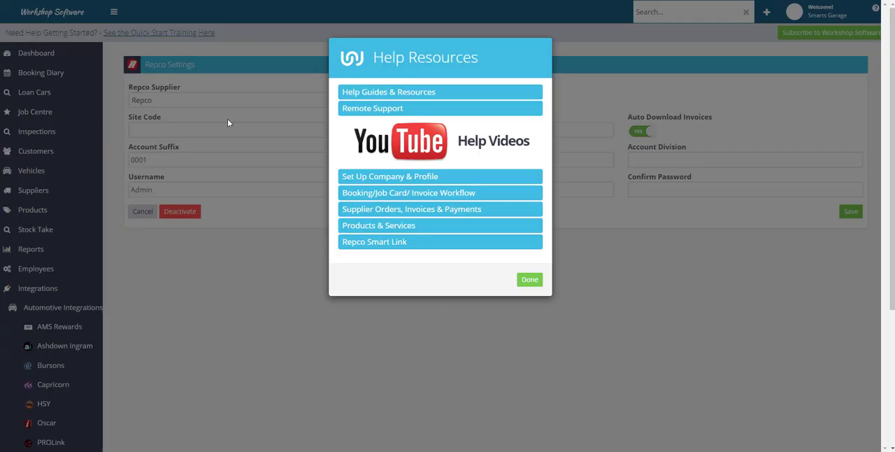
pyautogui.click(530, 279)
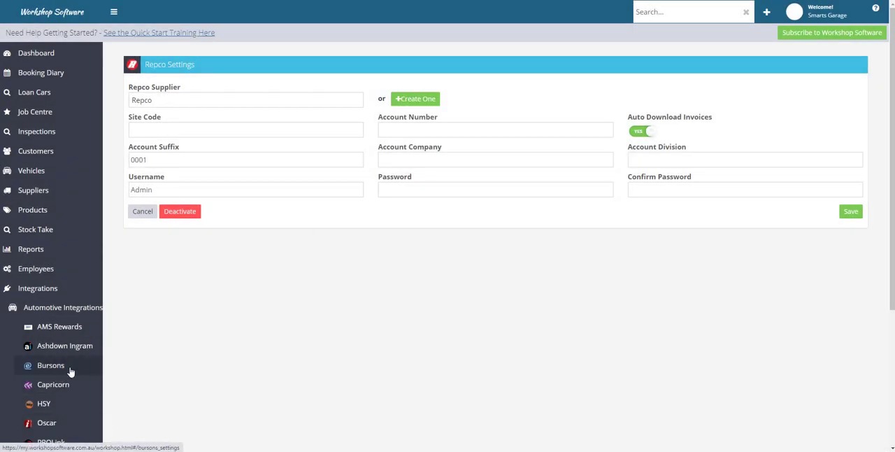
# Step: Activate the Burson EzyParts integration, discarding the unsaved Repco settings, and start editing its site code
pyautogui.click(71, 371)
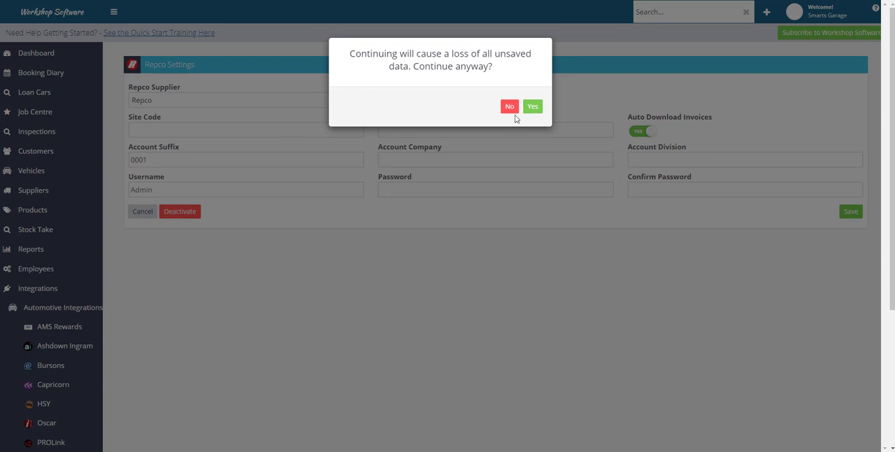
pyautogui.click(534, 107)
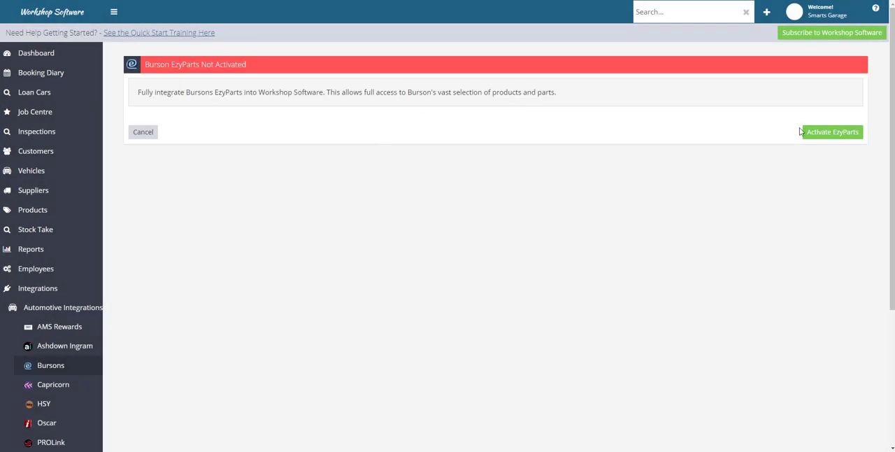
pyautogui.click(833, 134)
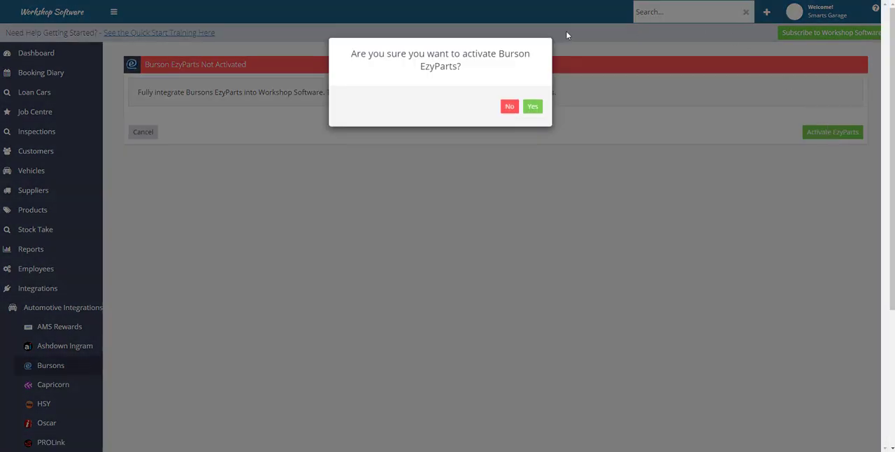
pyautogui.click(531, 107)
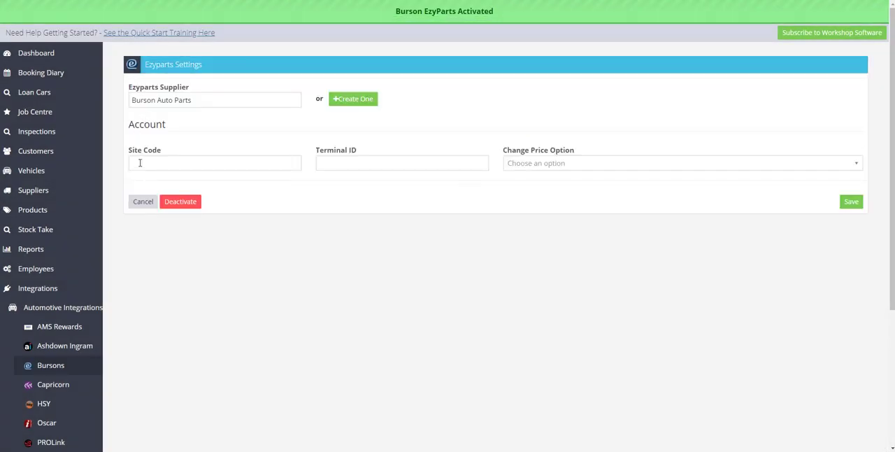
pyautogui.click(140, 163)
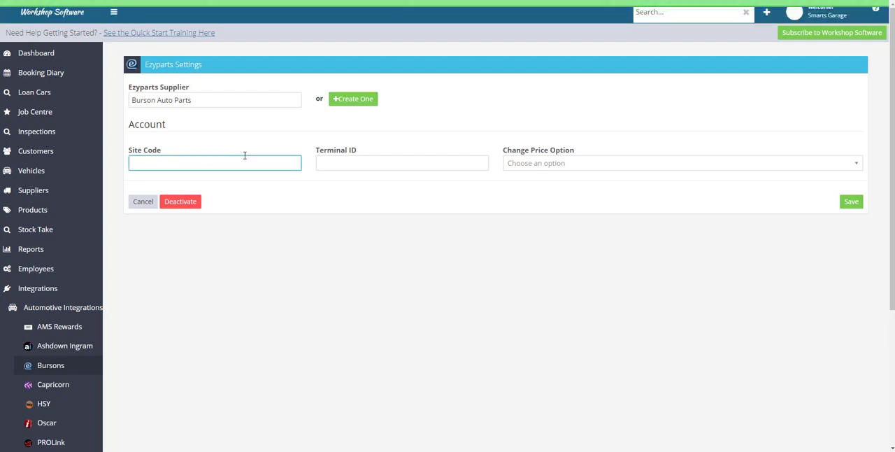
# Step: Examine the Terminal ID setting and the Change Price options for Burson without choosing one, and save the EzyParts settings
pyautogui.click(348, 161)
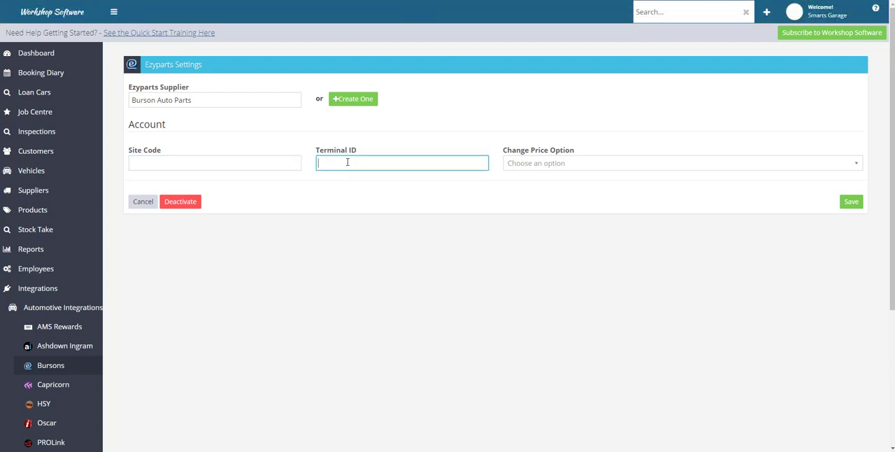
pyautogui.click(544, 165)
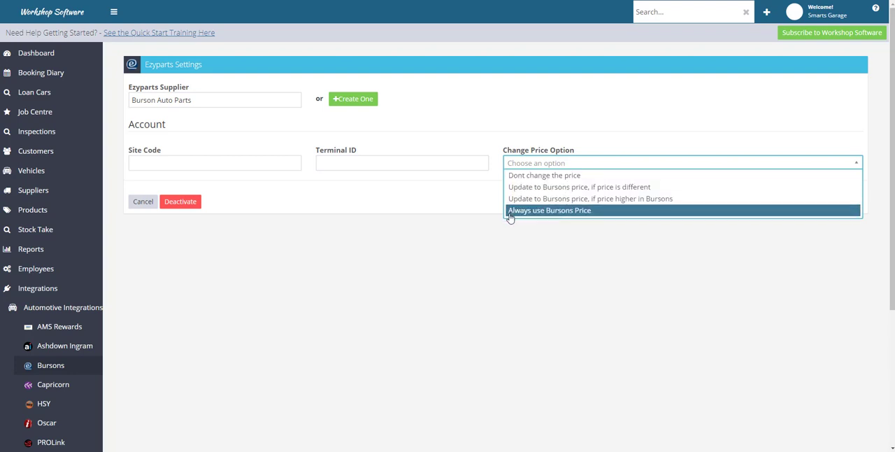
pyautogui.click(486, 214)
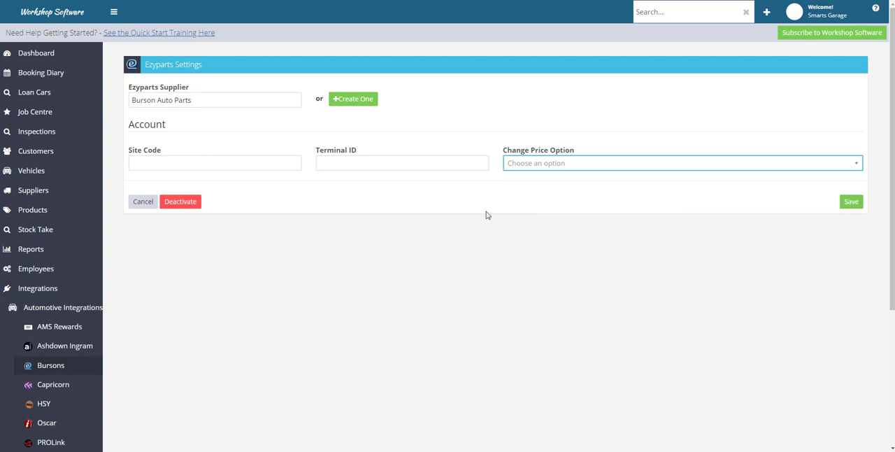
pyautogui.click(851, 205)
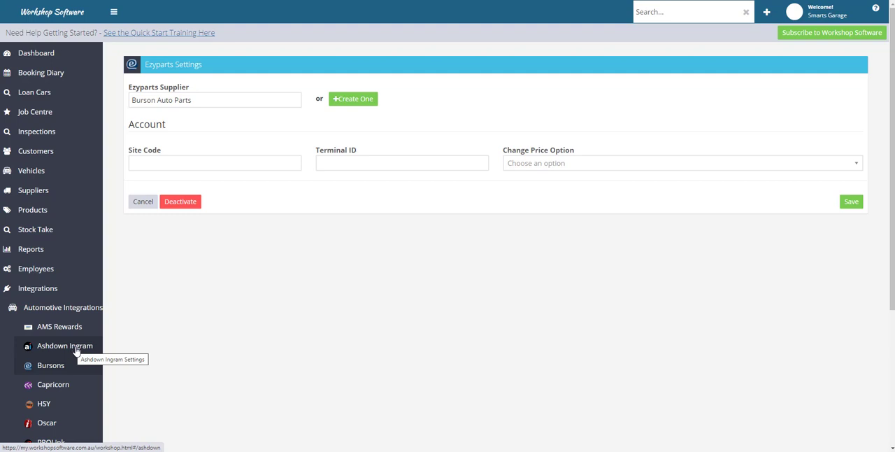
# Step: Look over the available automotive integrations and the help resources, and return to the dashboard
pyautogui.scroll(-4, 74, 350)
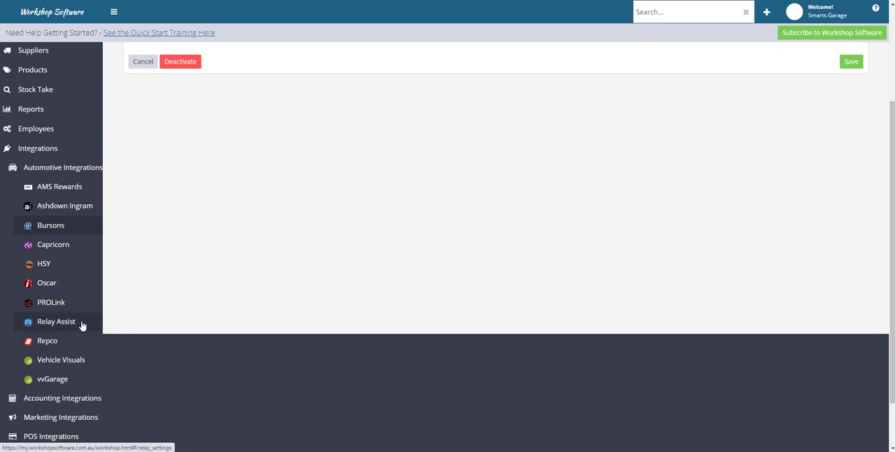
pyautogui.click(876, 12)
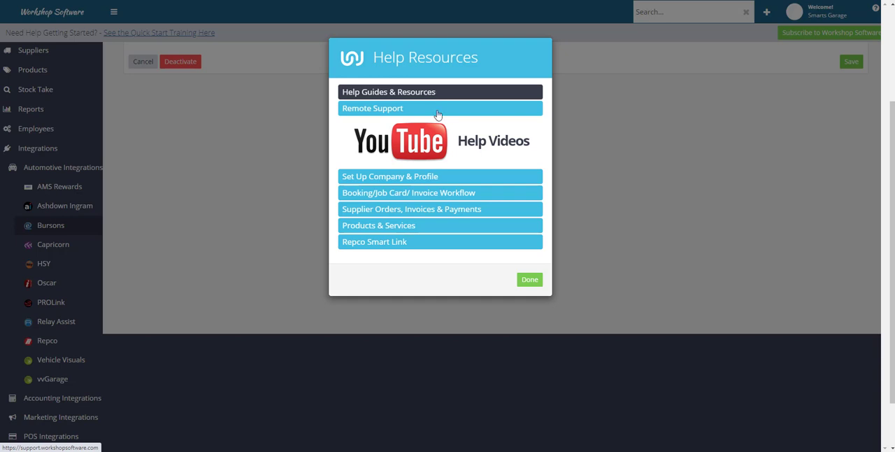
pyautogui.click(525, 279)
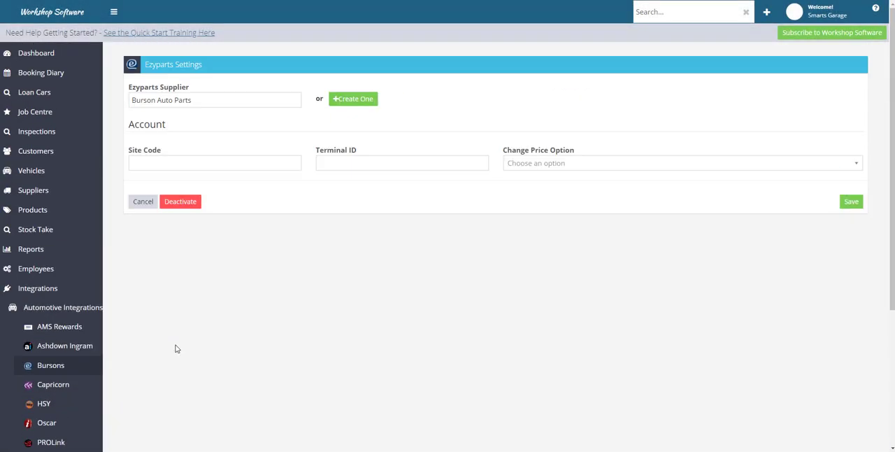
pyautogui.click(55, 53)
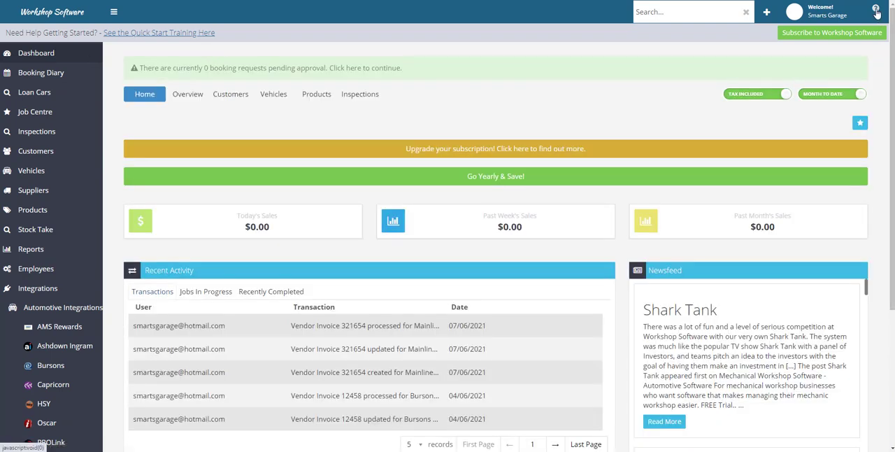